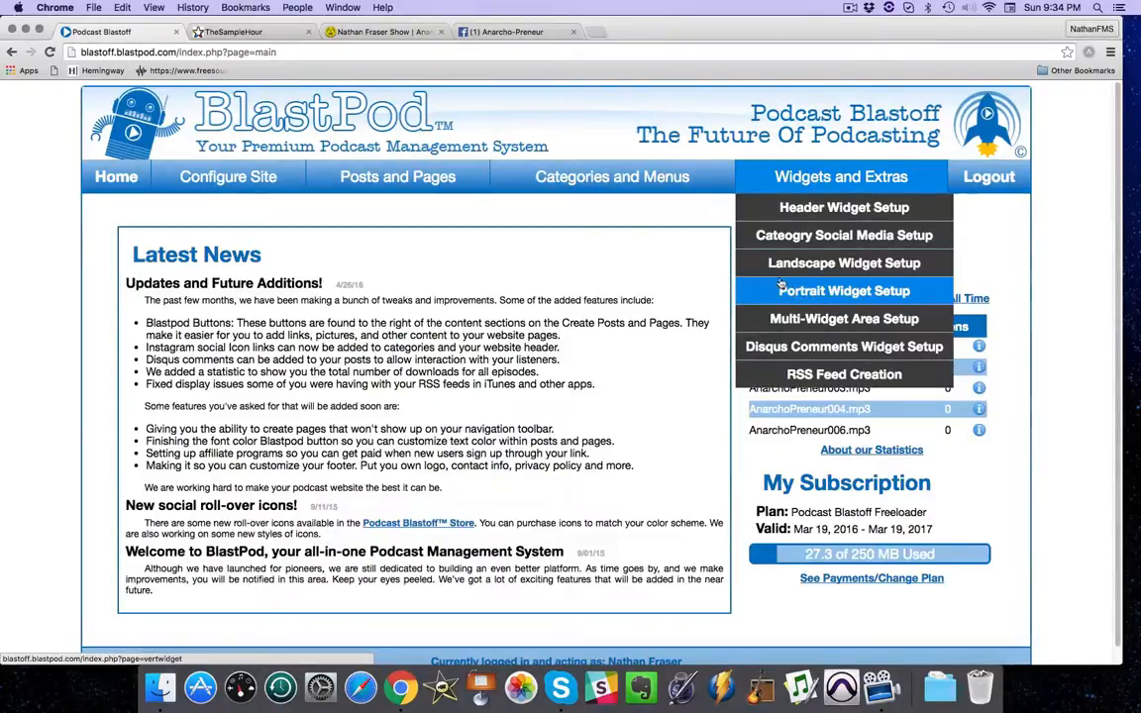
Examine the video, Twitter and affiliate widget areas on The Sample Hour home page.
click(233, 32)
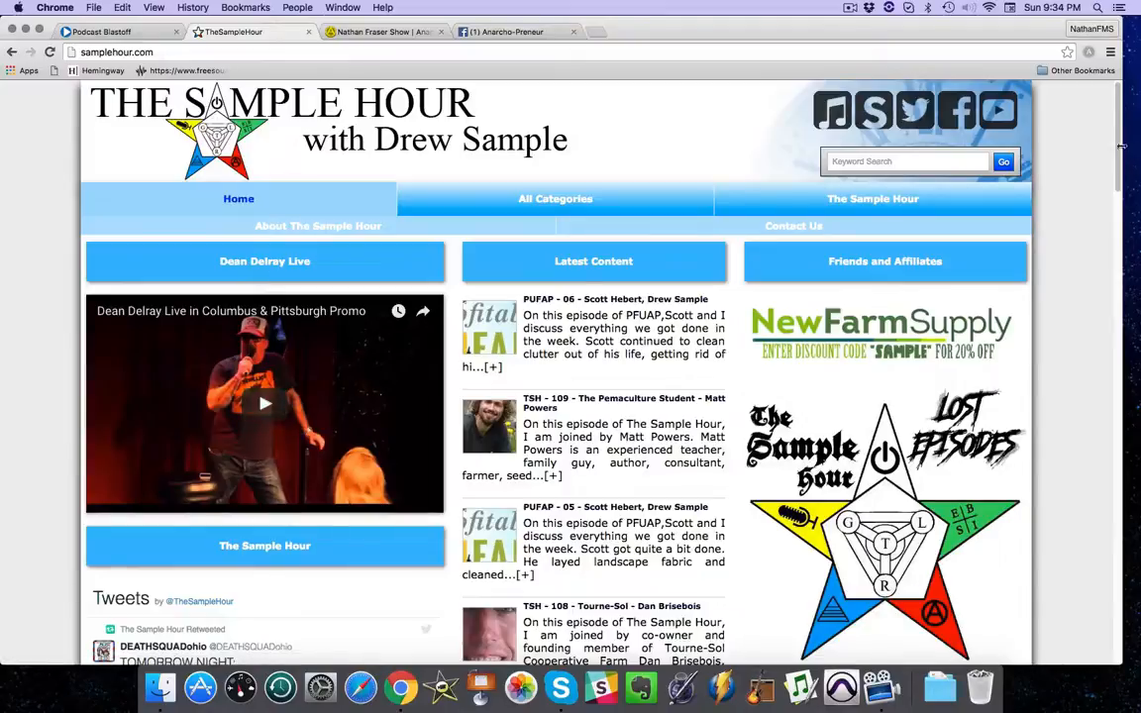
scroll(1119, 163, down, 1)
scroll(1119, 163, down, 5)
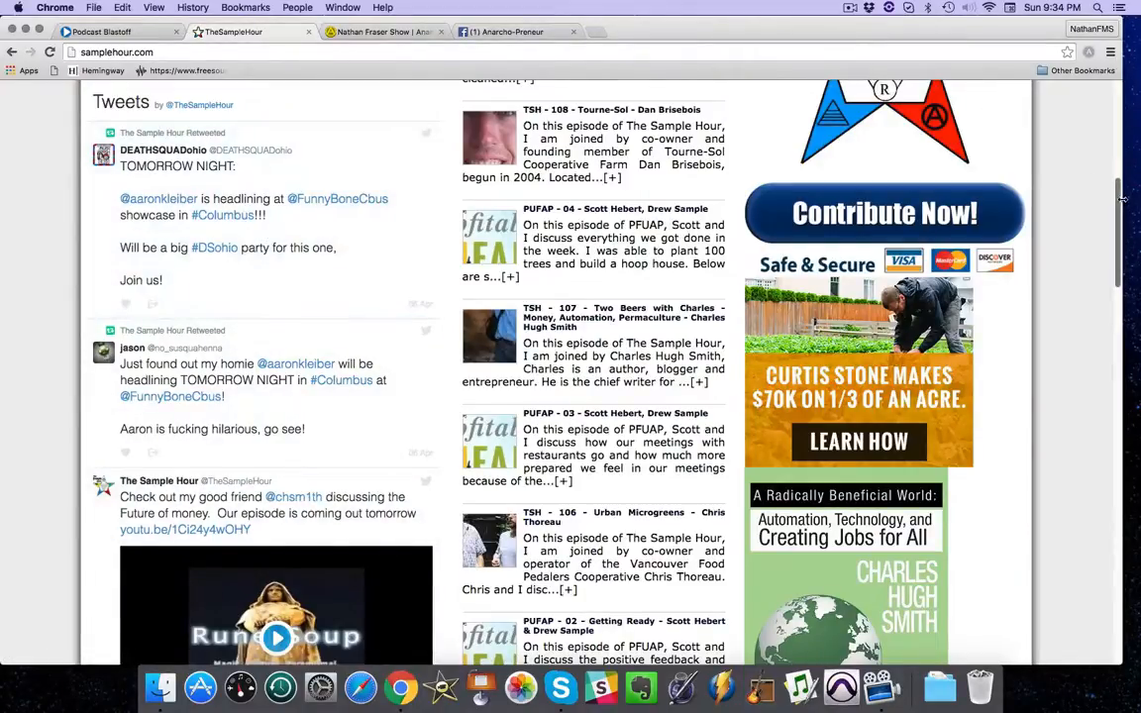
drag(1118, 204, 1118, 104)
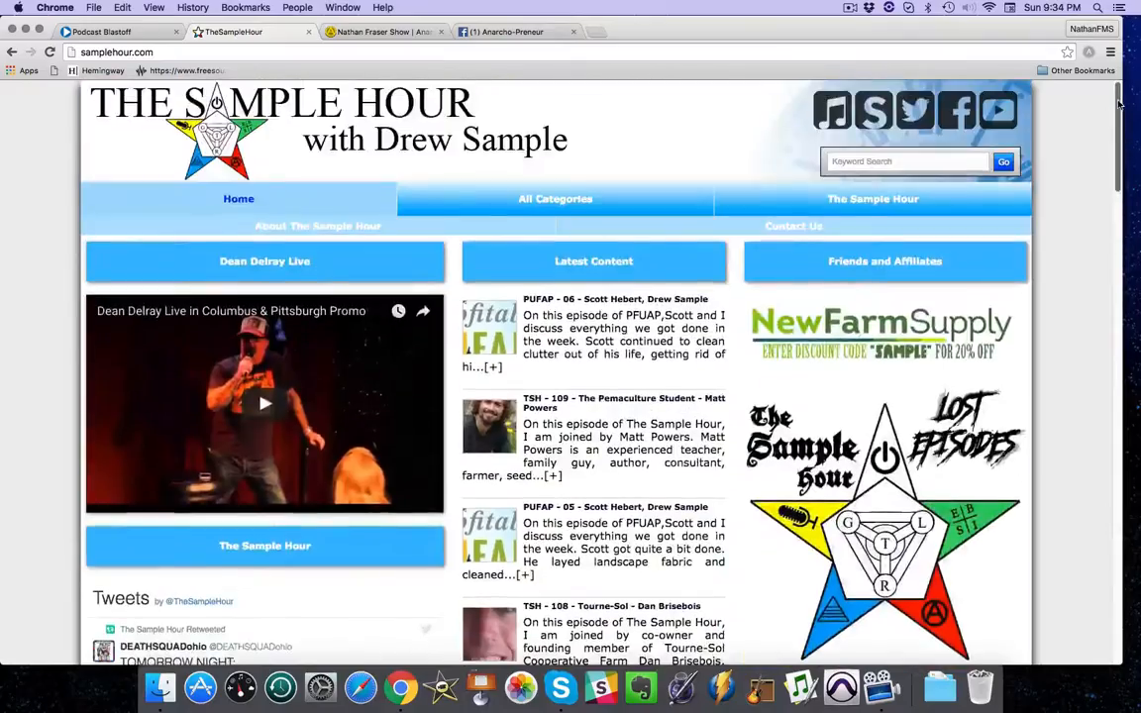
Examine the latest content, BlastPod Player, Twitter Feed and friends widgets on the Anarcho-Preneur home page.
click(387, 36)
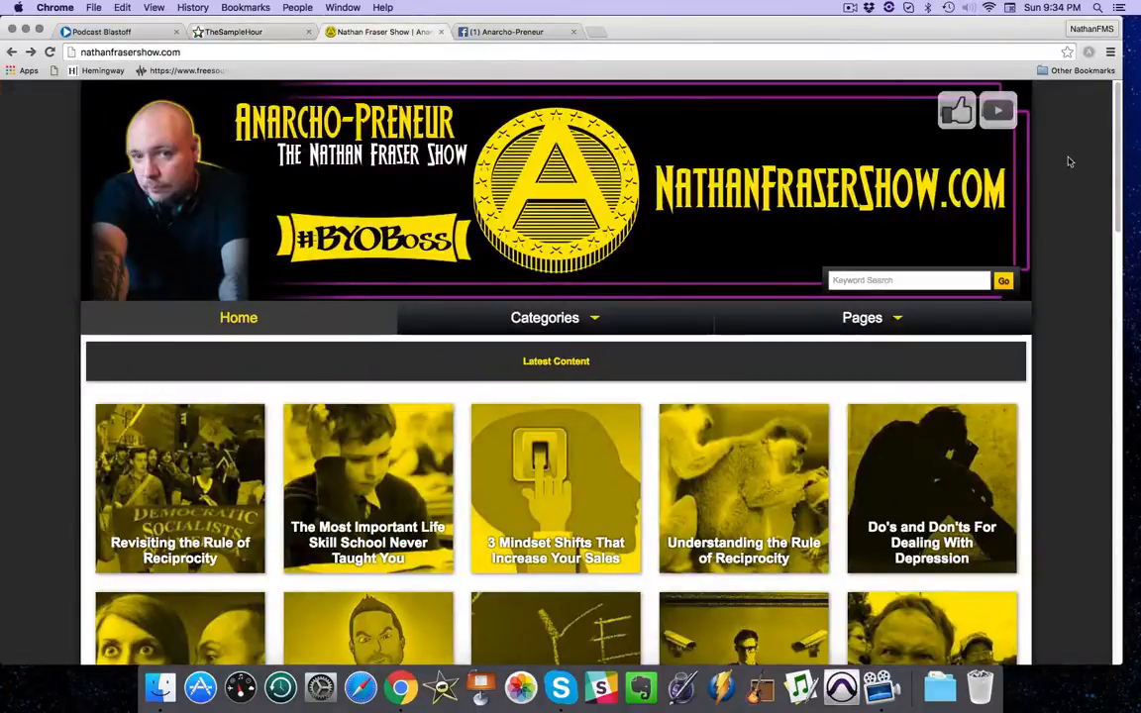
scroll(1121, 130, down, 10)
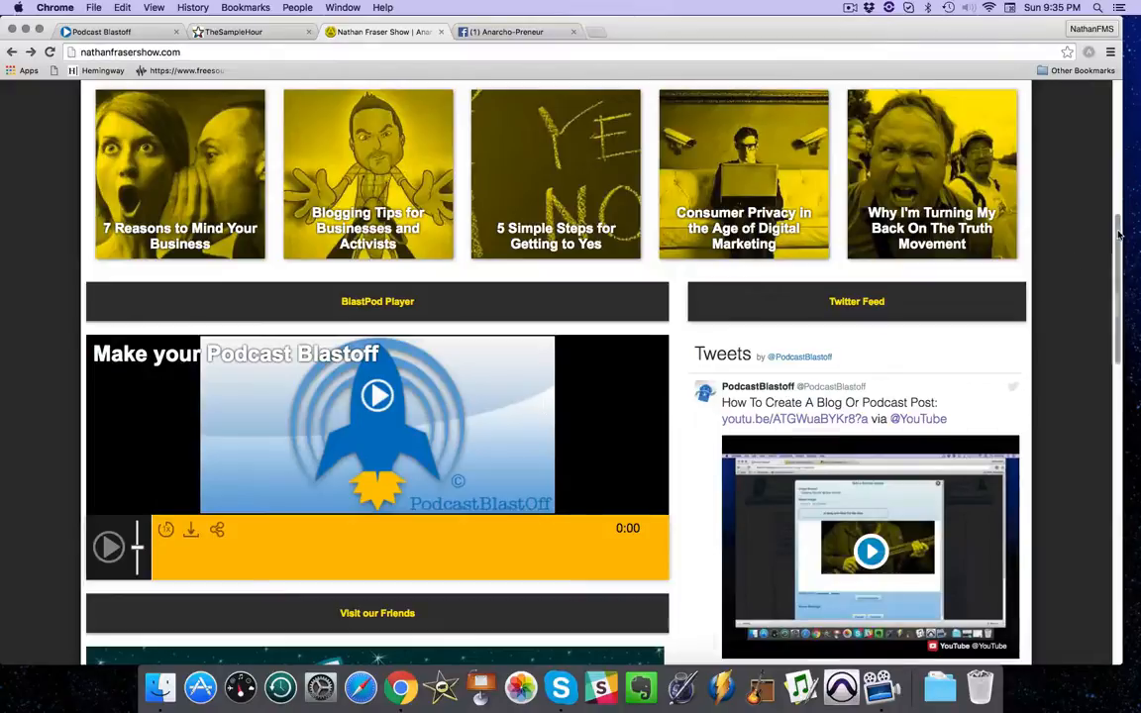
scroll(1118, 269, down, 3)
scroll(1117, 269, down, 3)
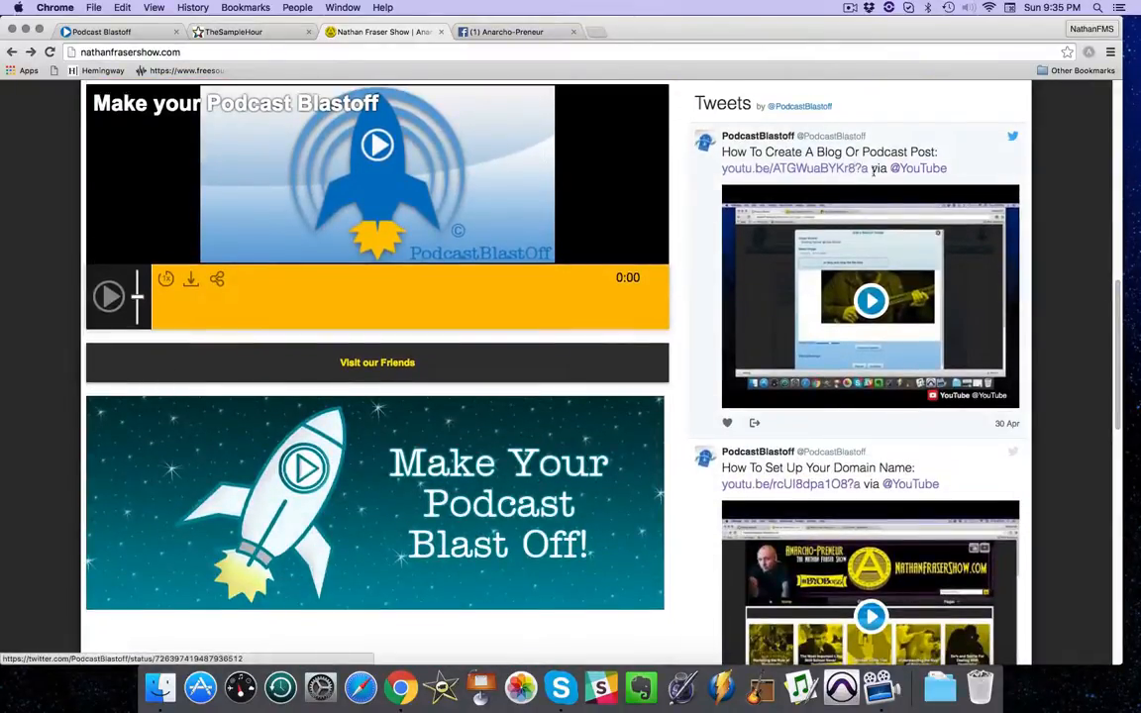
scroll(337, 143, up, 2)
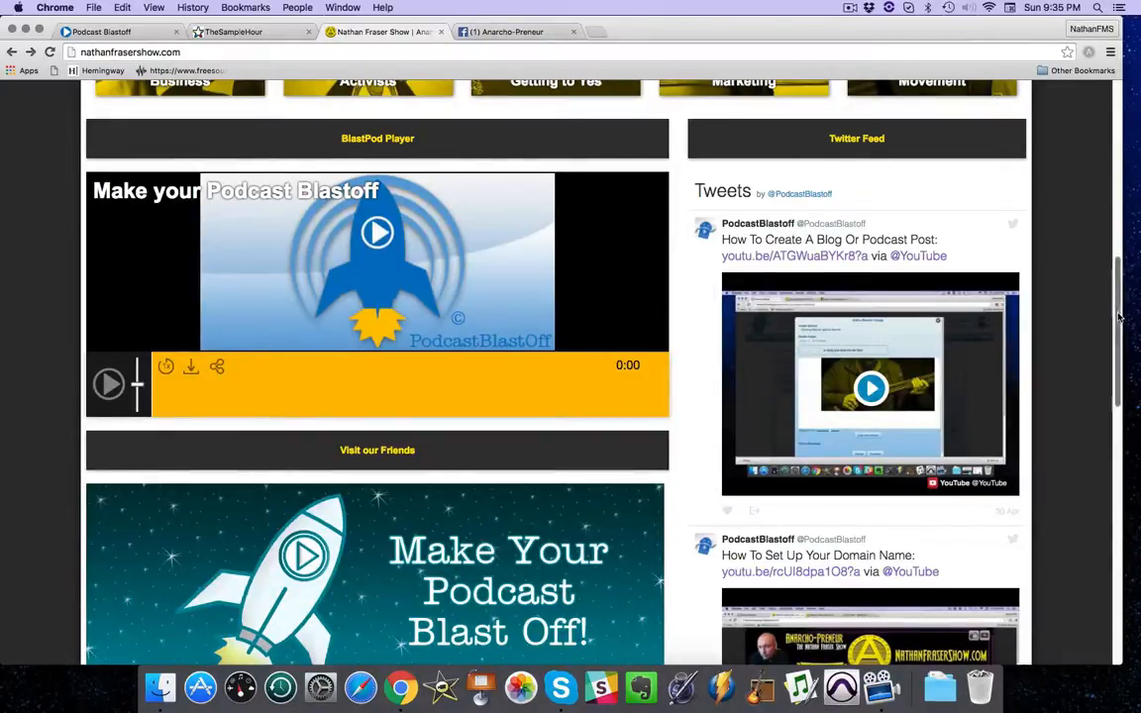
scroll(1119, 317, up, 10)
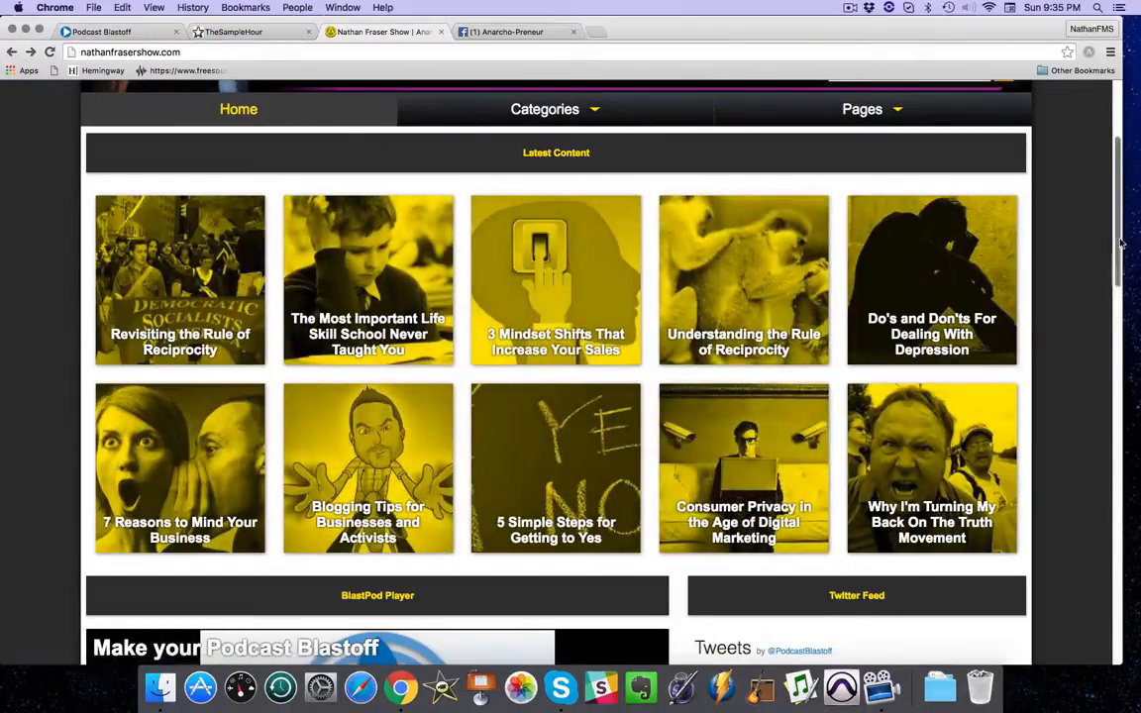
drag(1121, 242, 1116, 127)
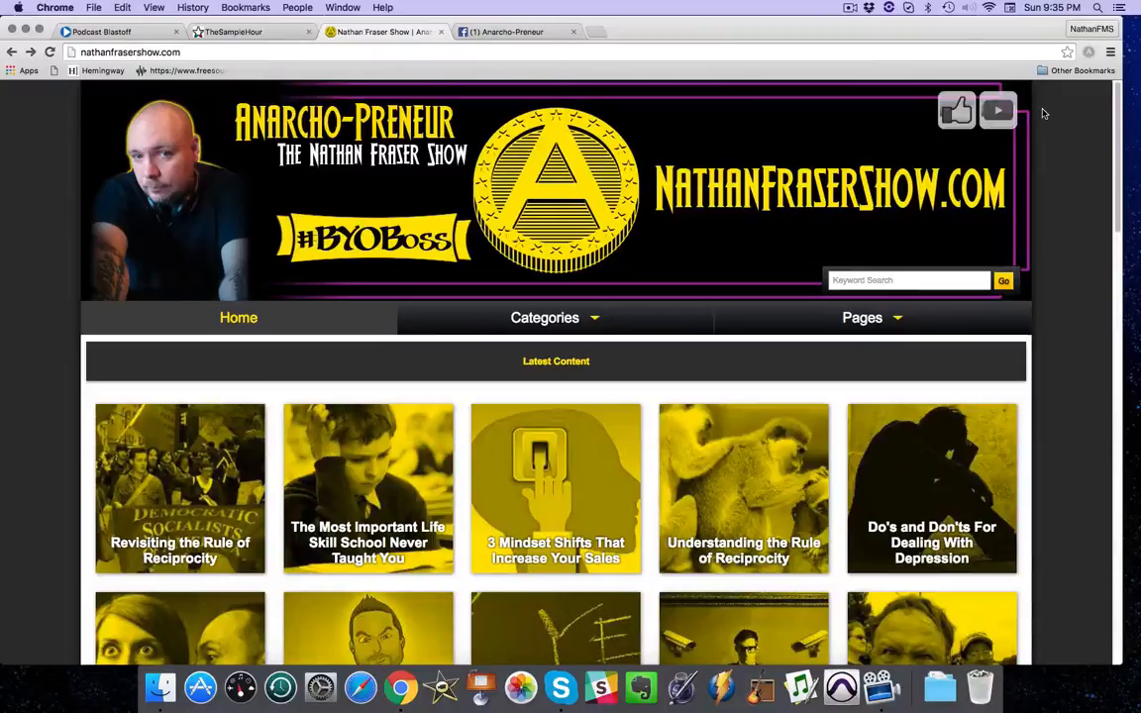
Open the Landscape Widget Setup in BlastPod and set the widget selection to Audio Player.
click(133, 36)
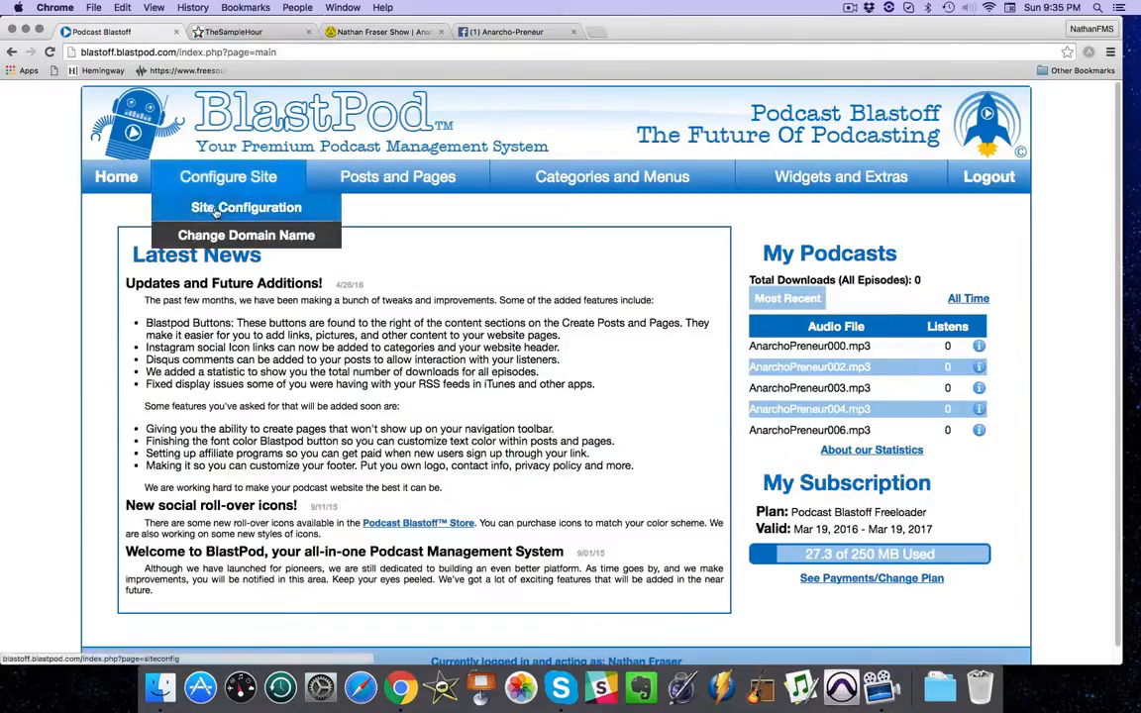
mouse_move(812, 188)
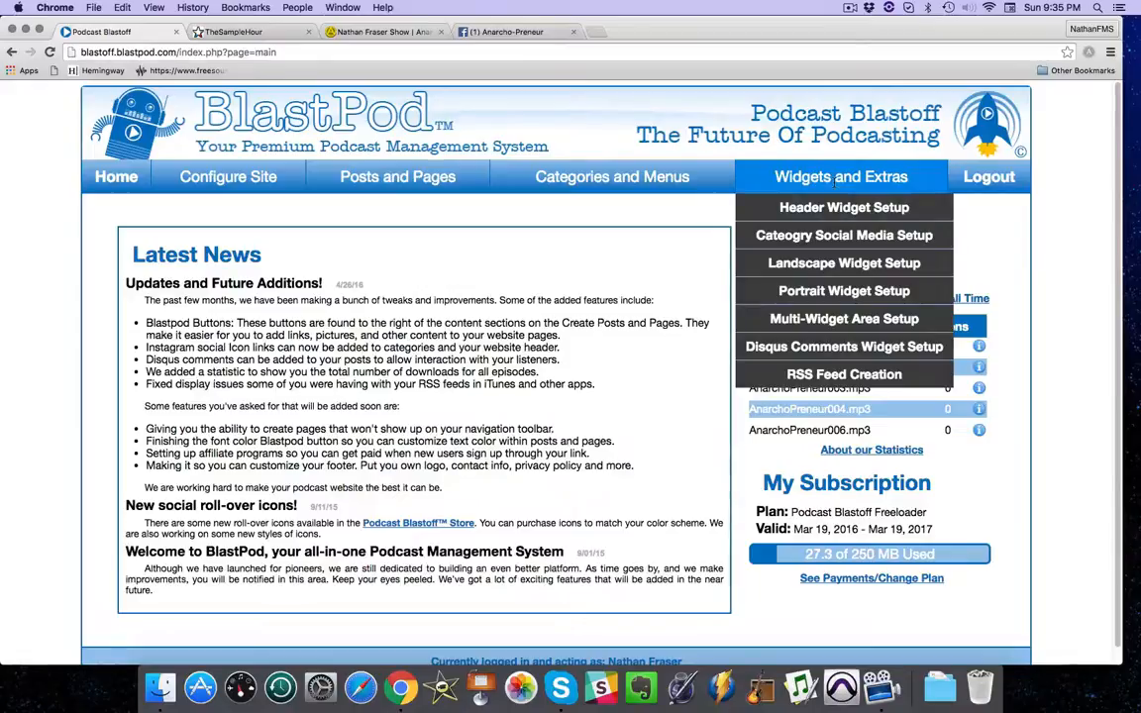
click(815, 265)
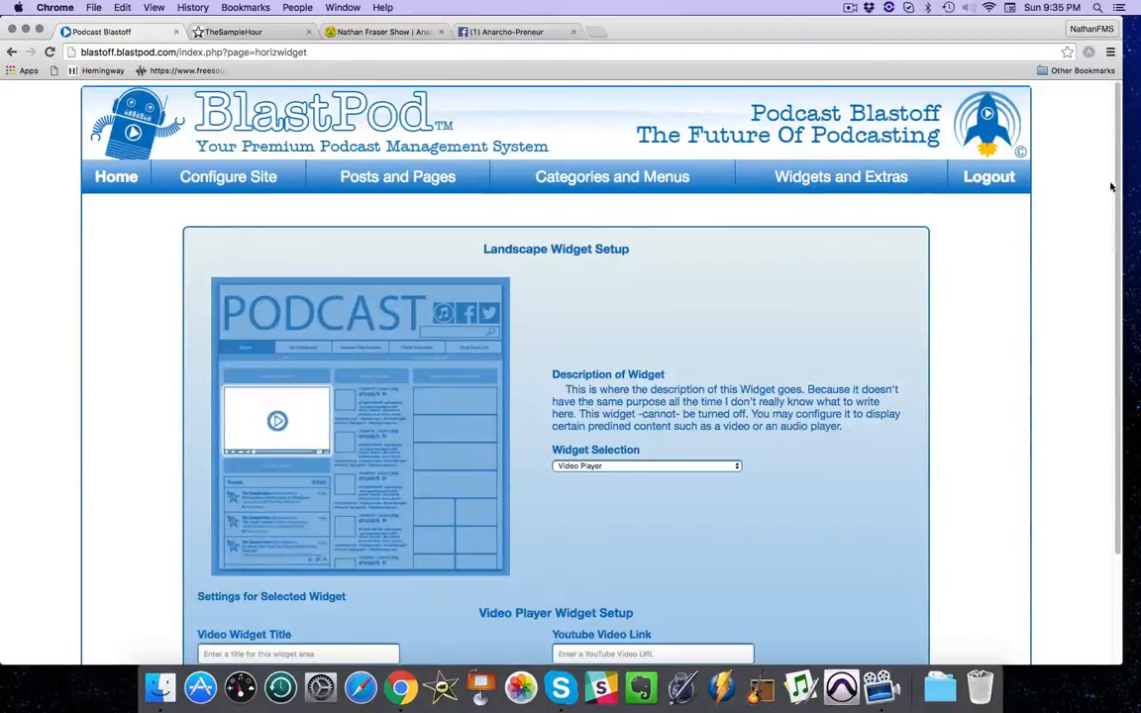
scroll(575, 324, down, 3)
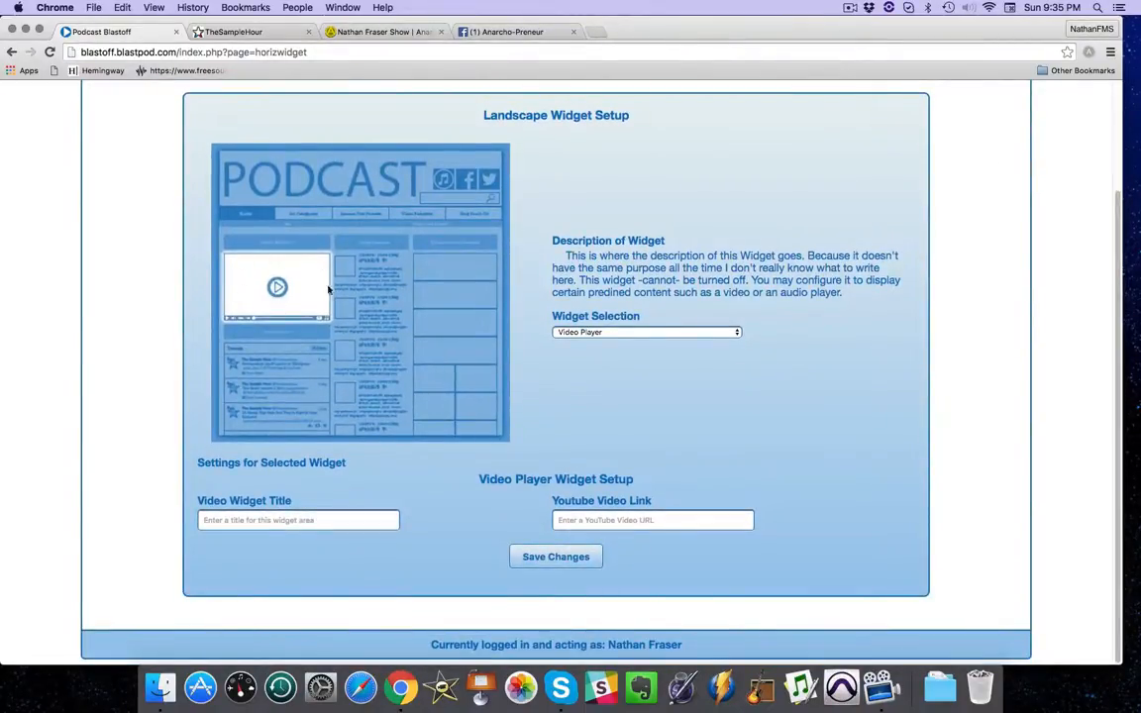
click(579, 332)
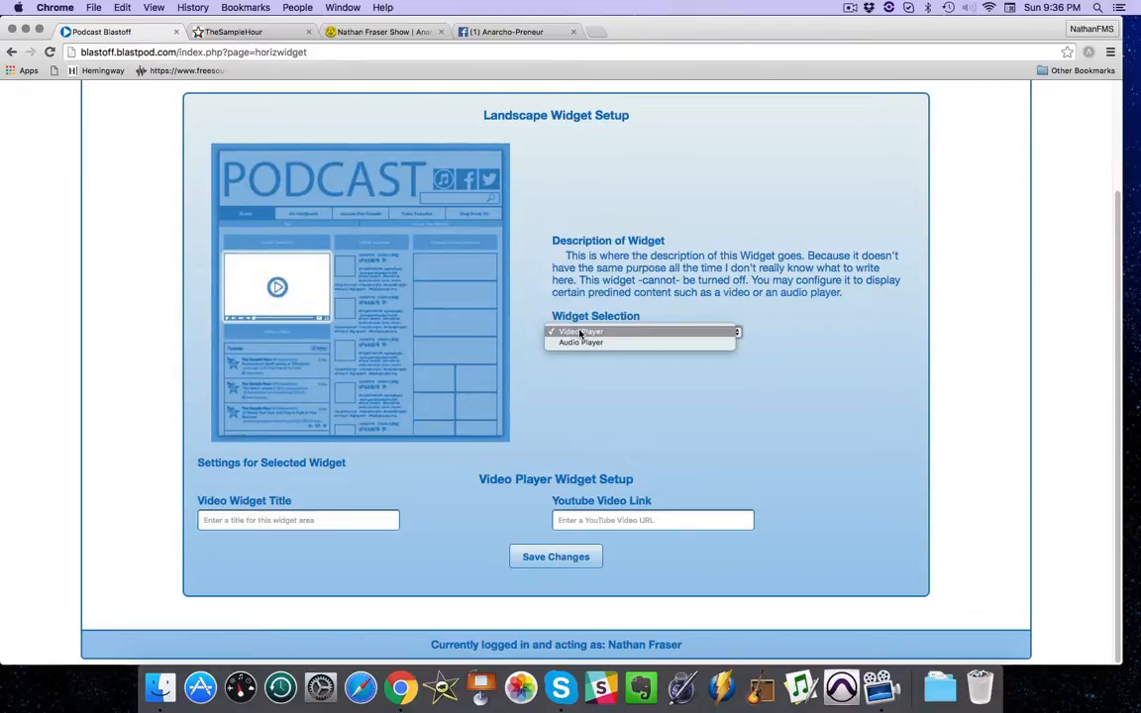
click(581, 333)
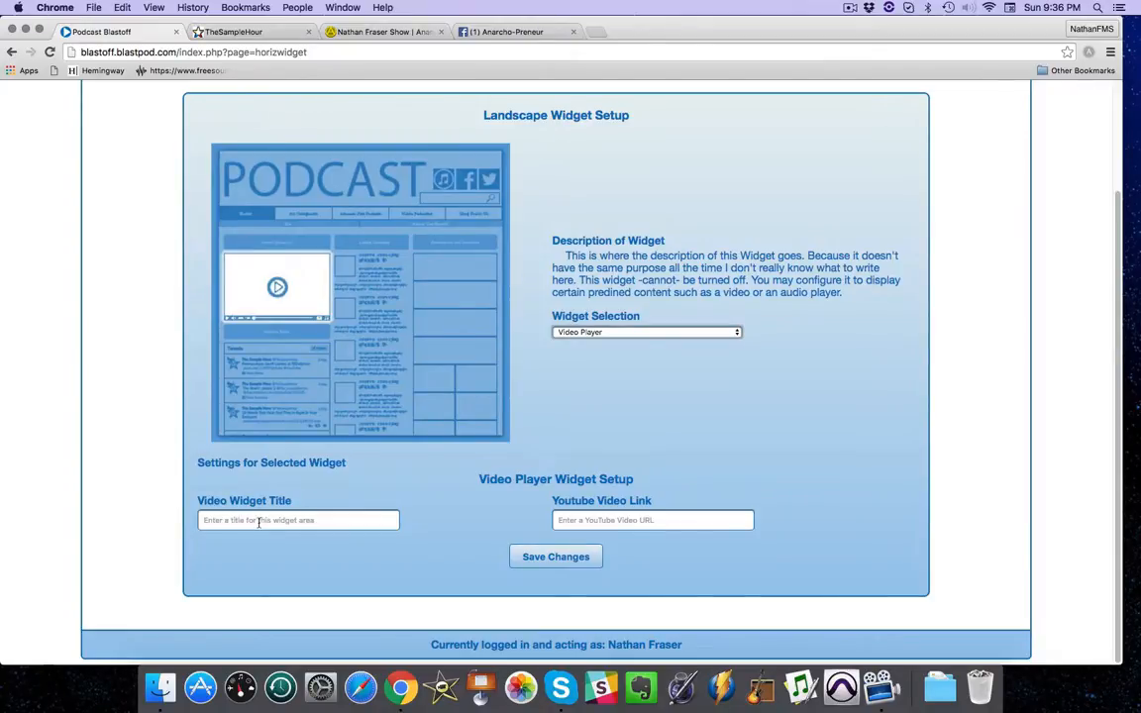
click(573, 334)
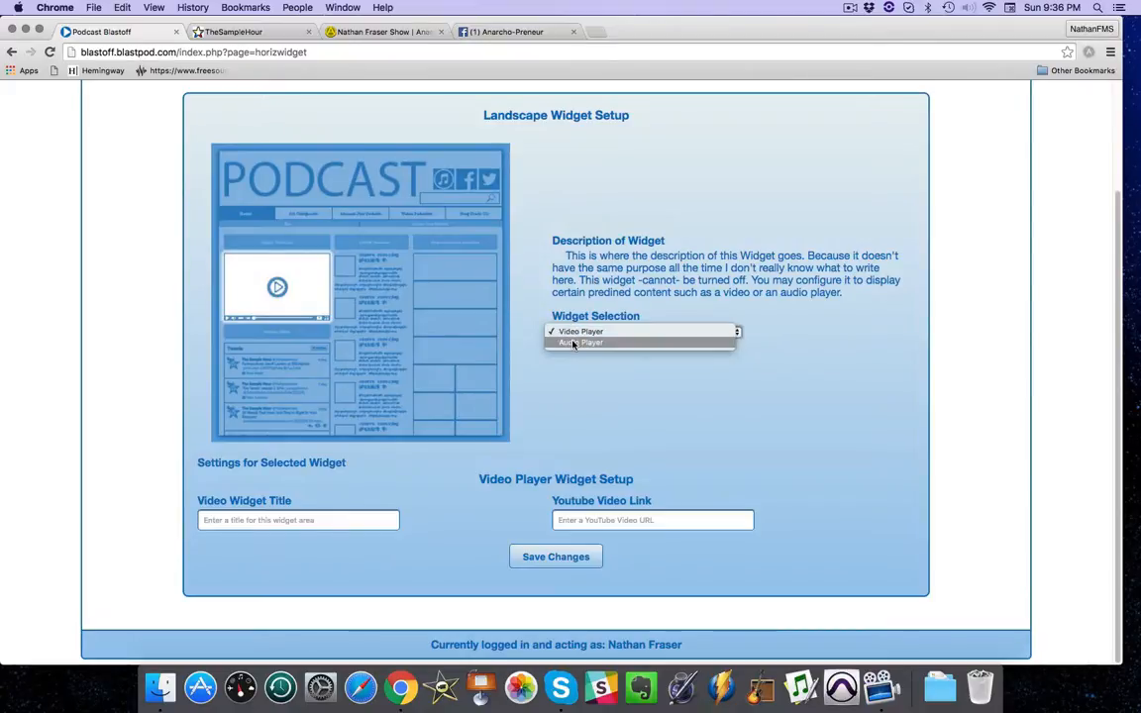
click(572, 343)
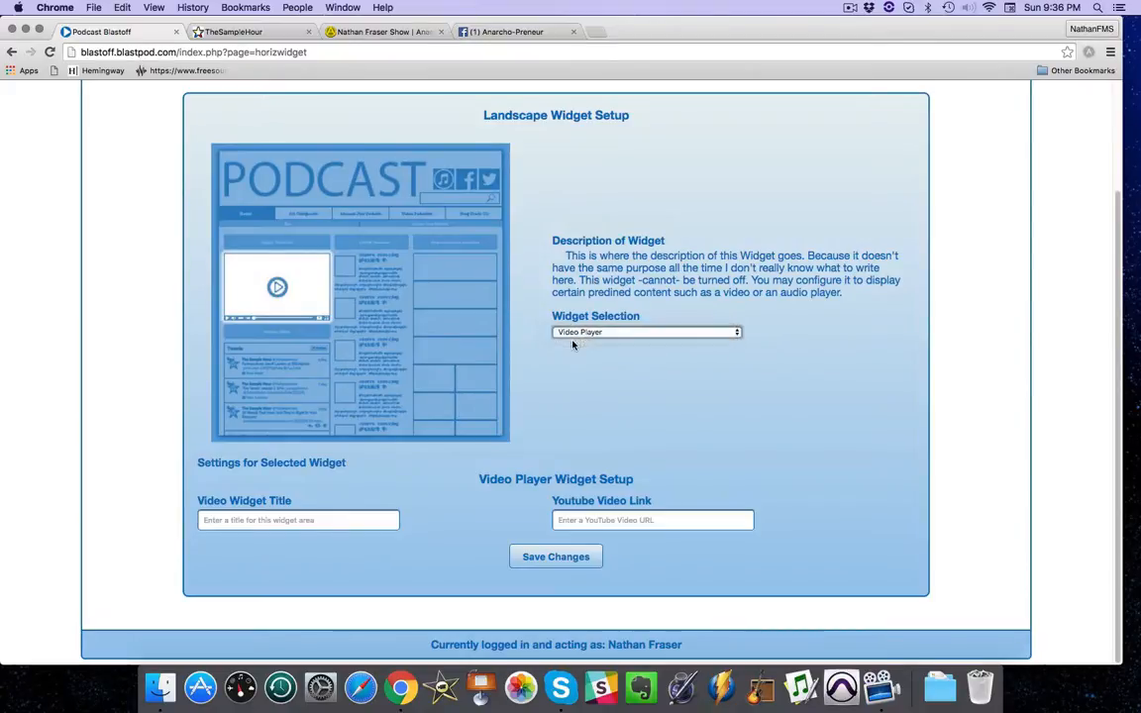
Compare the home pages of The Sample Hour and the Anarcho-Preneur show.
click(333, 33)
click(226, 35)
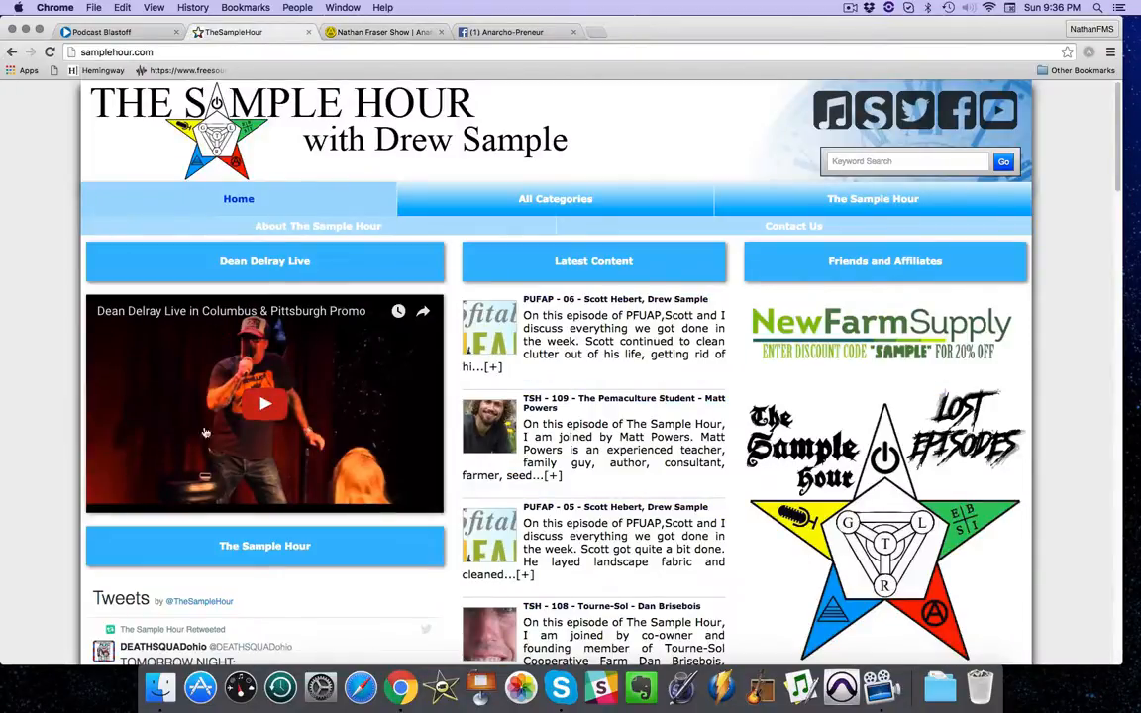
click(382, 33)
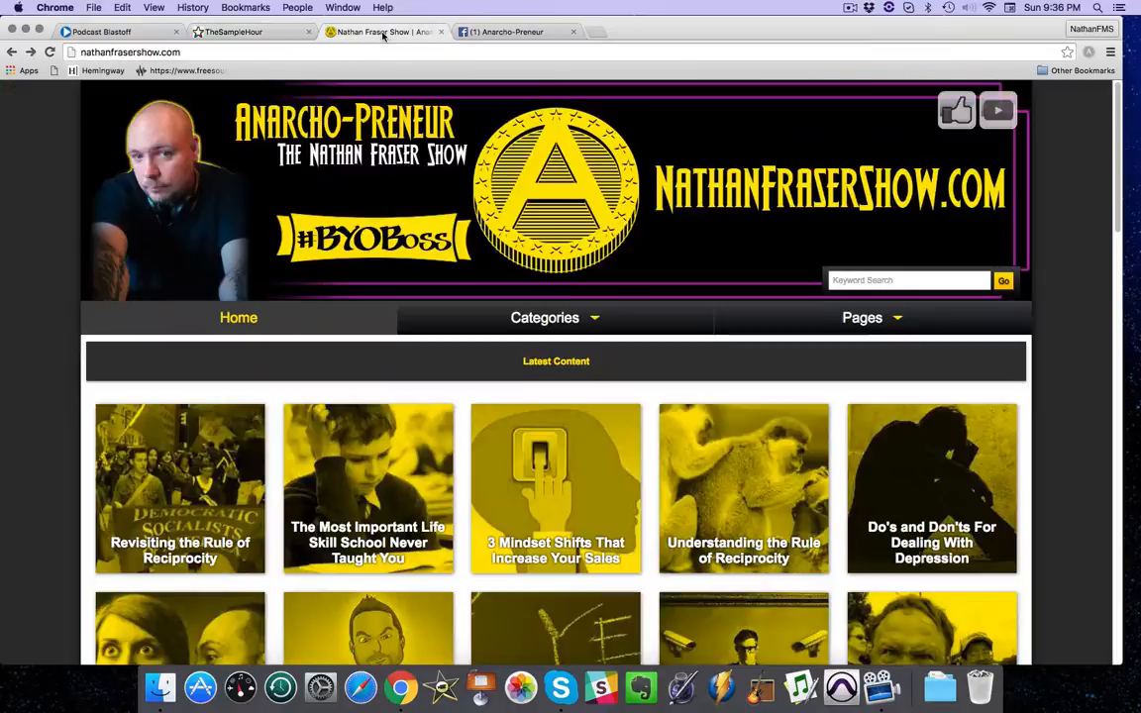
Return to the landscape widget setup and set the audio source to Specific Podcast with the episode Racking The Shotgun.
click(122, 32)
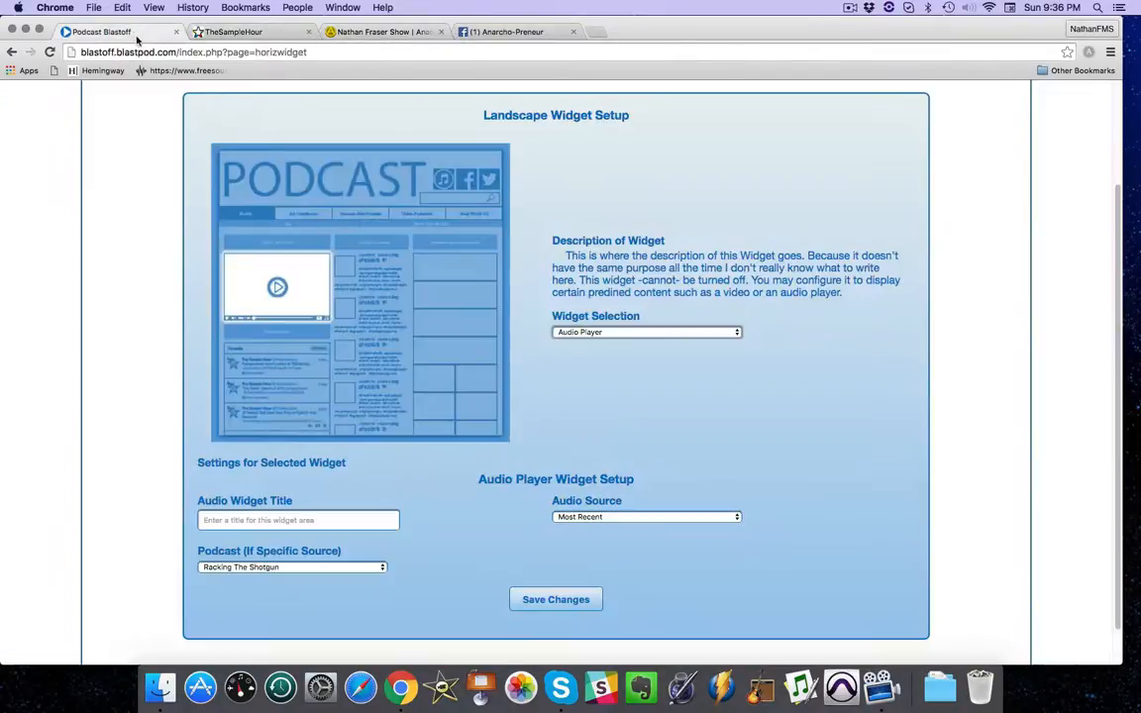
click(581, 518)
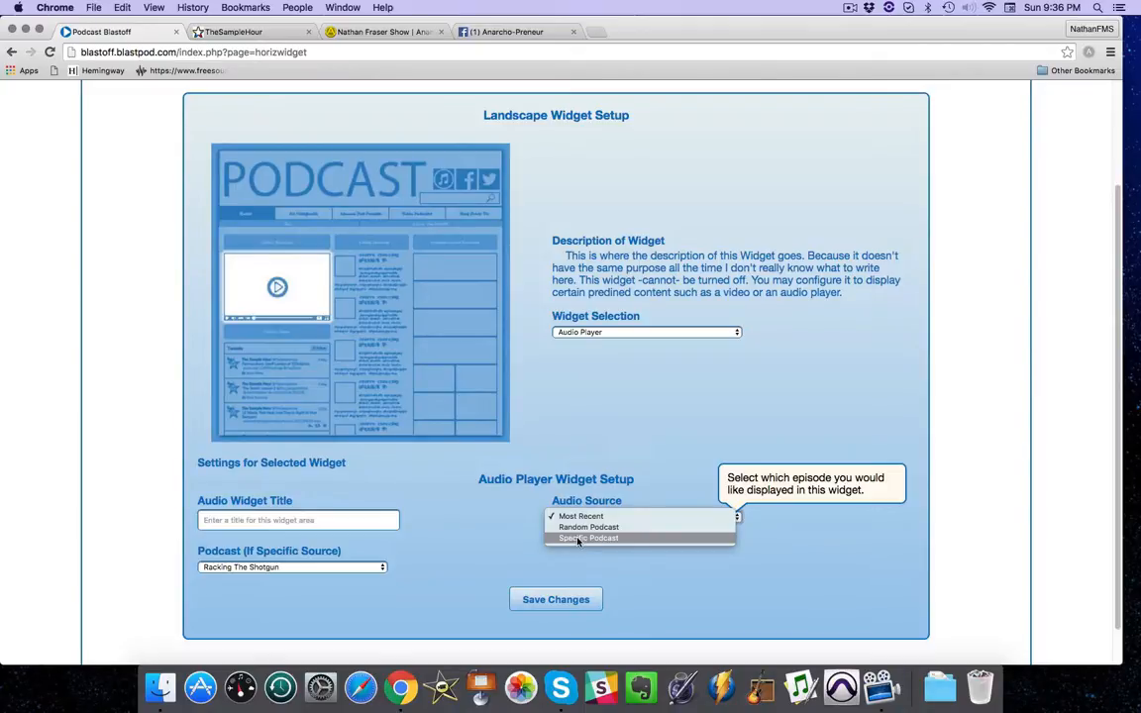
click(577, 540)
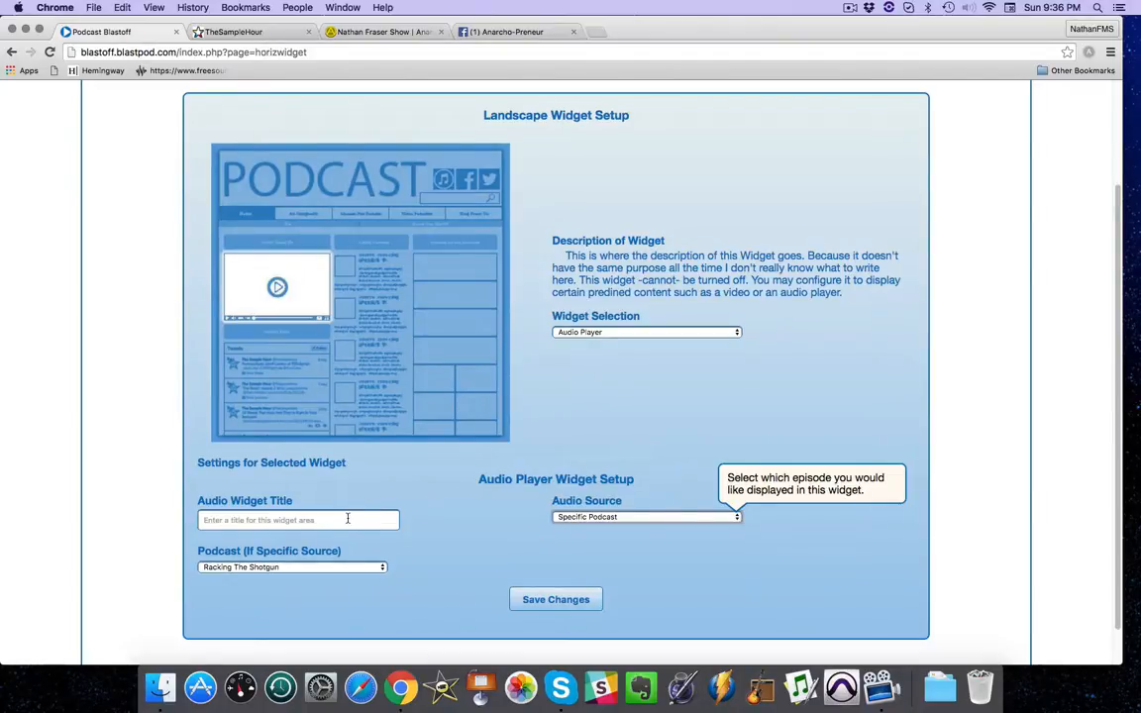
click(299, 568)
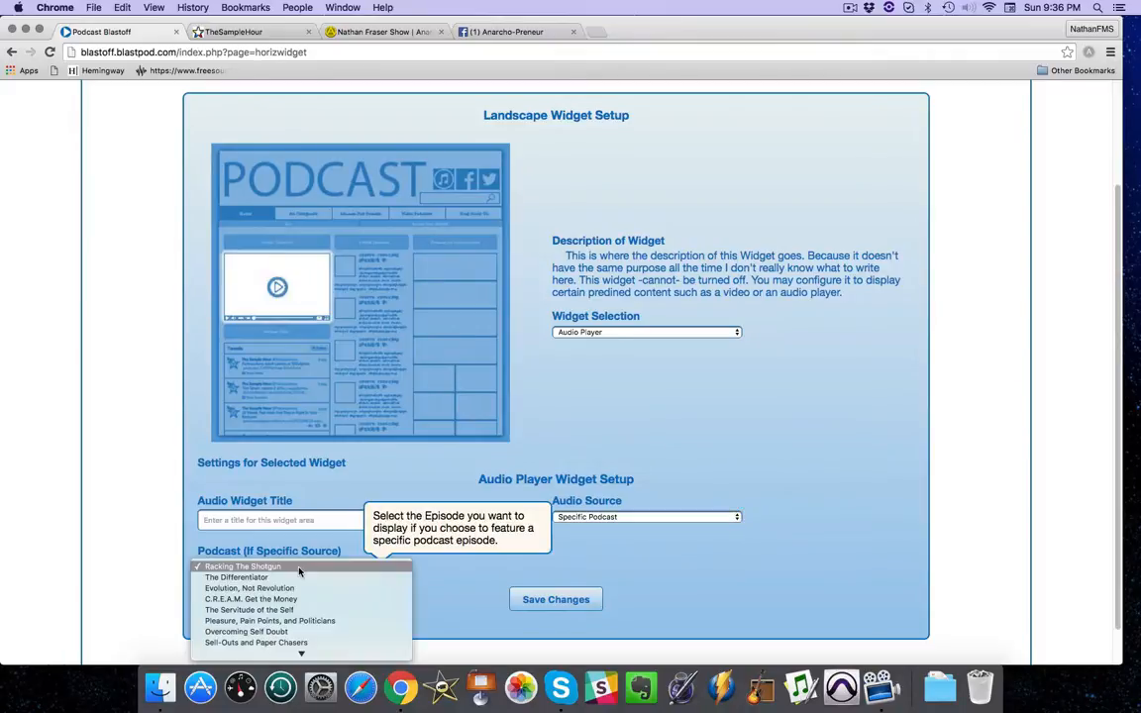
click(605, 518)
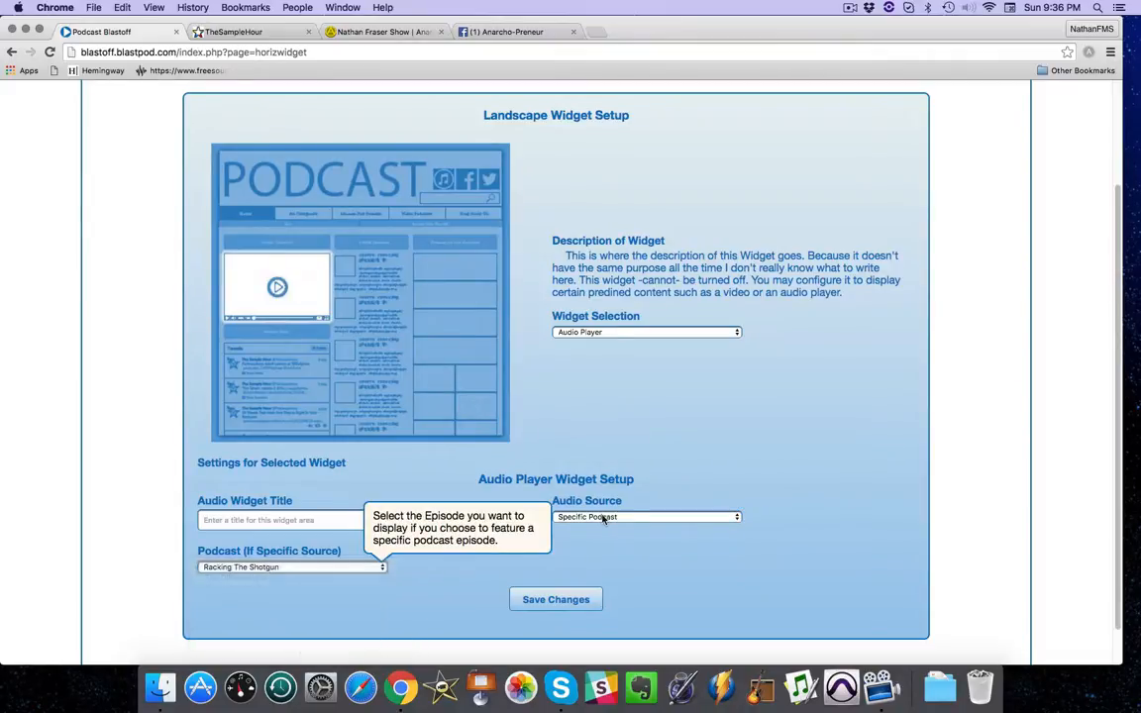
click(287, 566)
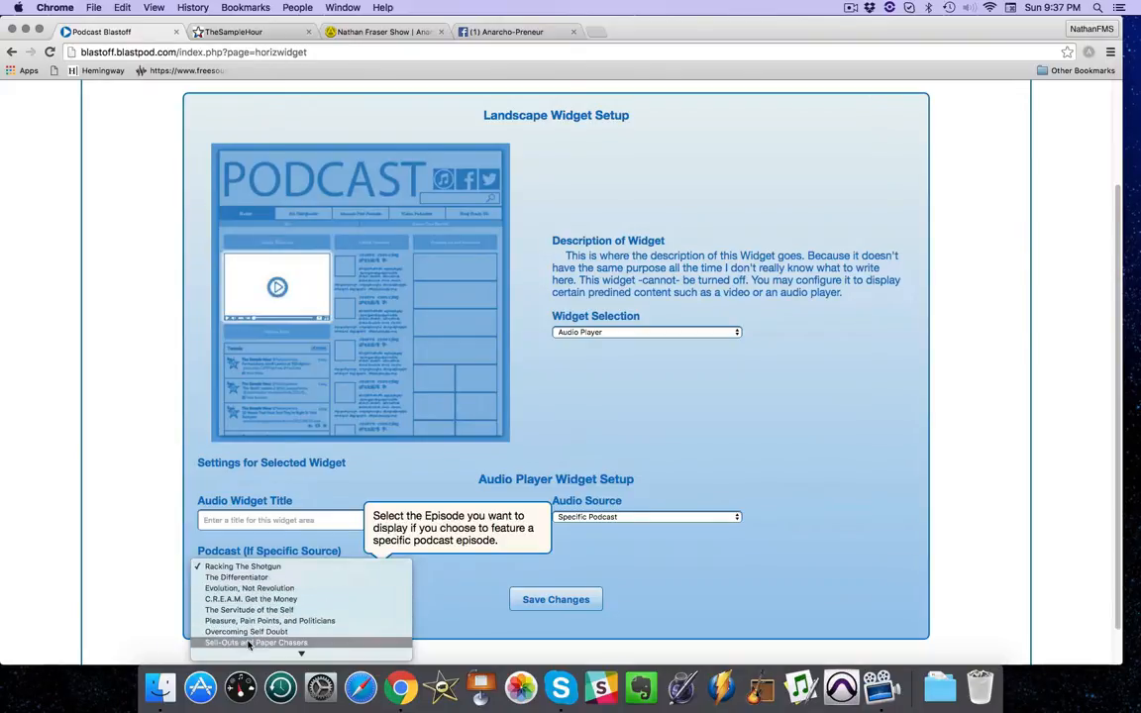
click(257, 568)
Title the audio widget "Start With This Episode" and save the landscape widget changes.
click(246, 519)
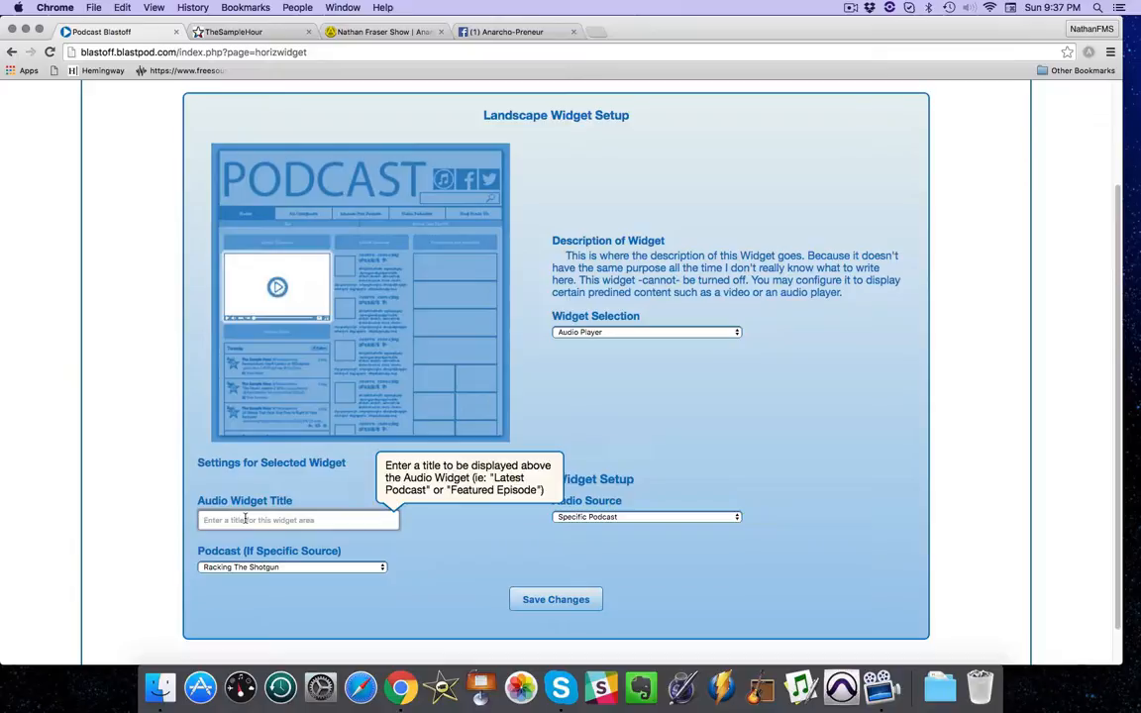
text(Start With This Episode)
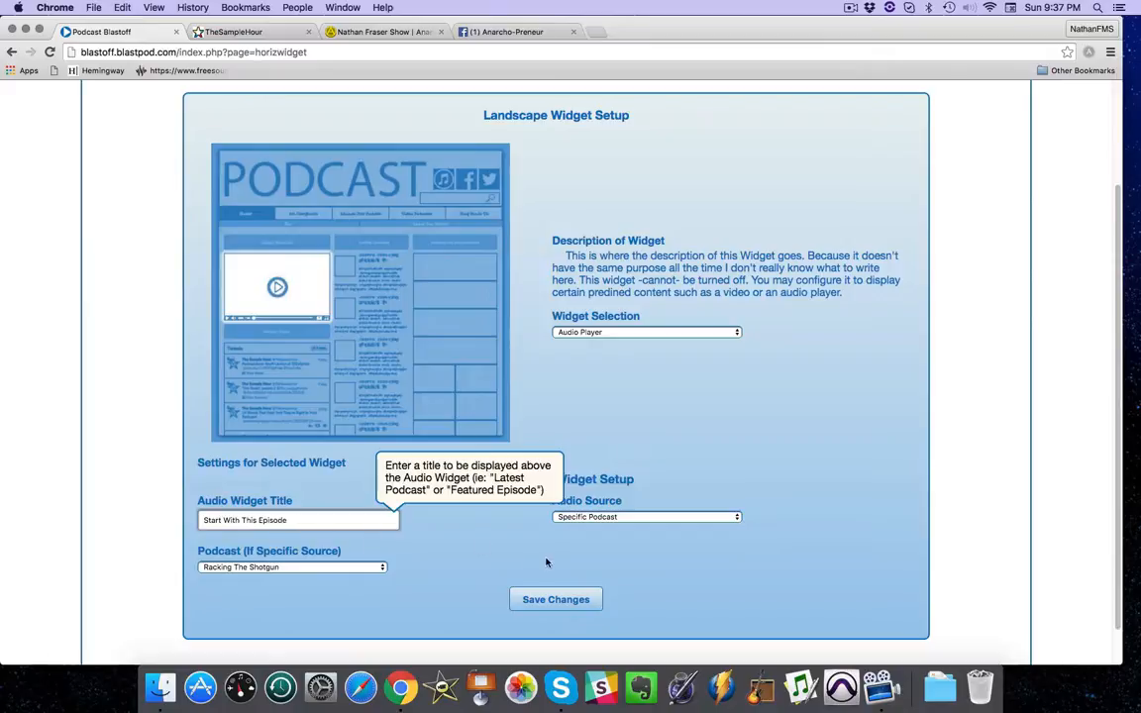
click(536, 600)
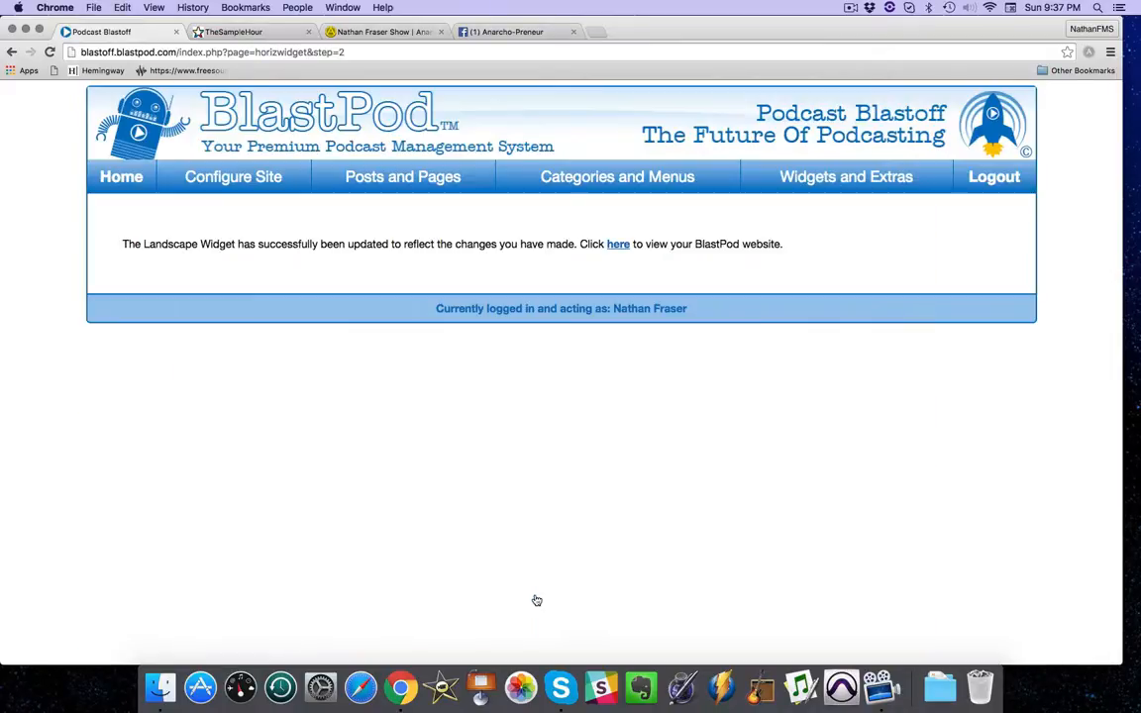
Reload the Anarcho-Preneur home page and check the updated audio player widget.
click(353, 31)
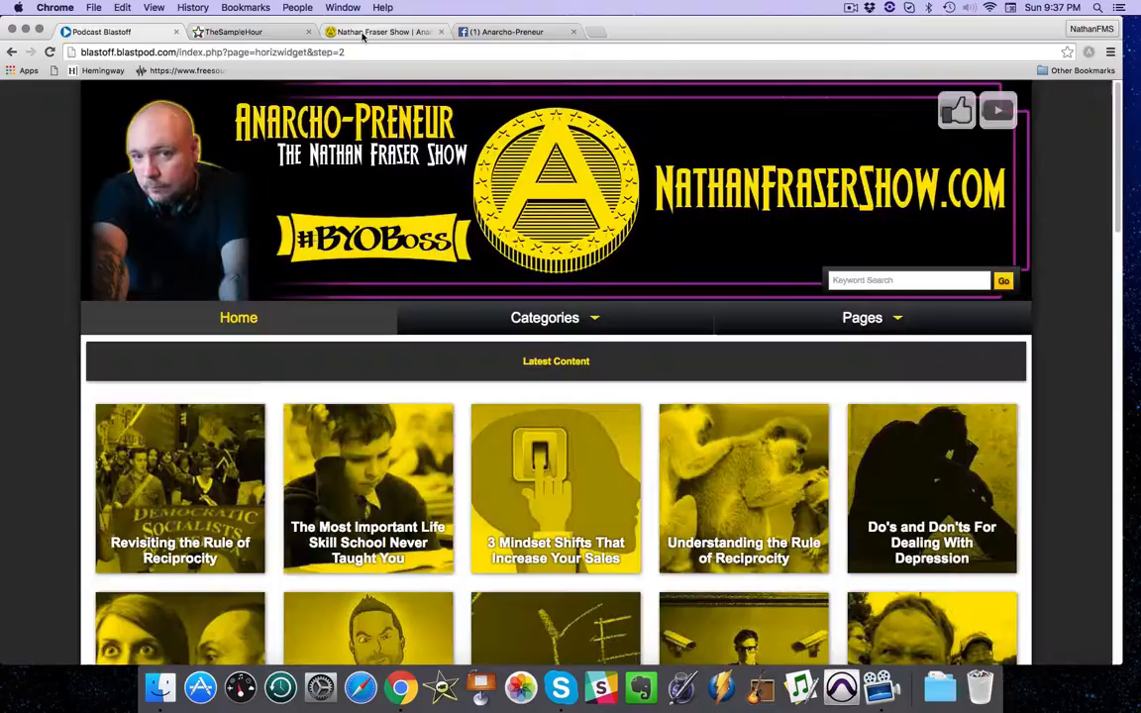
click(50, 53)
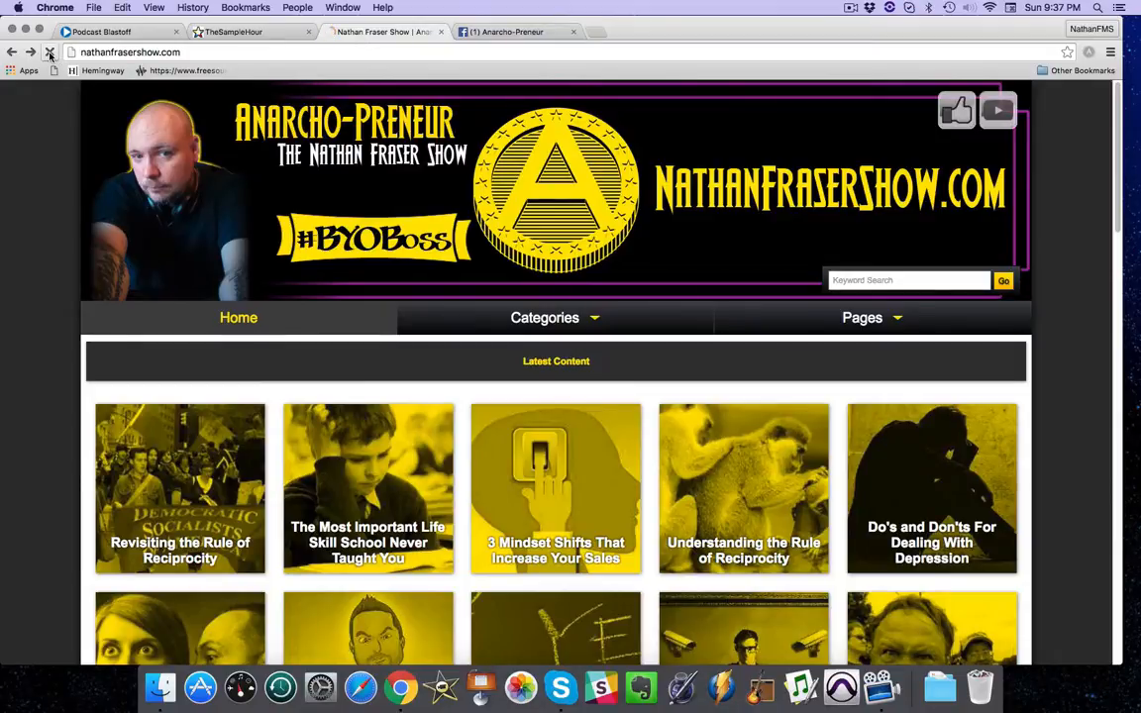
scroll(1113, 116, down, 2)
drag(1112, 116, 1107, 232)
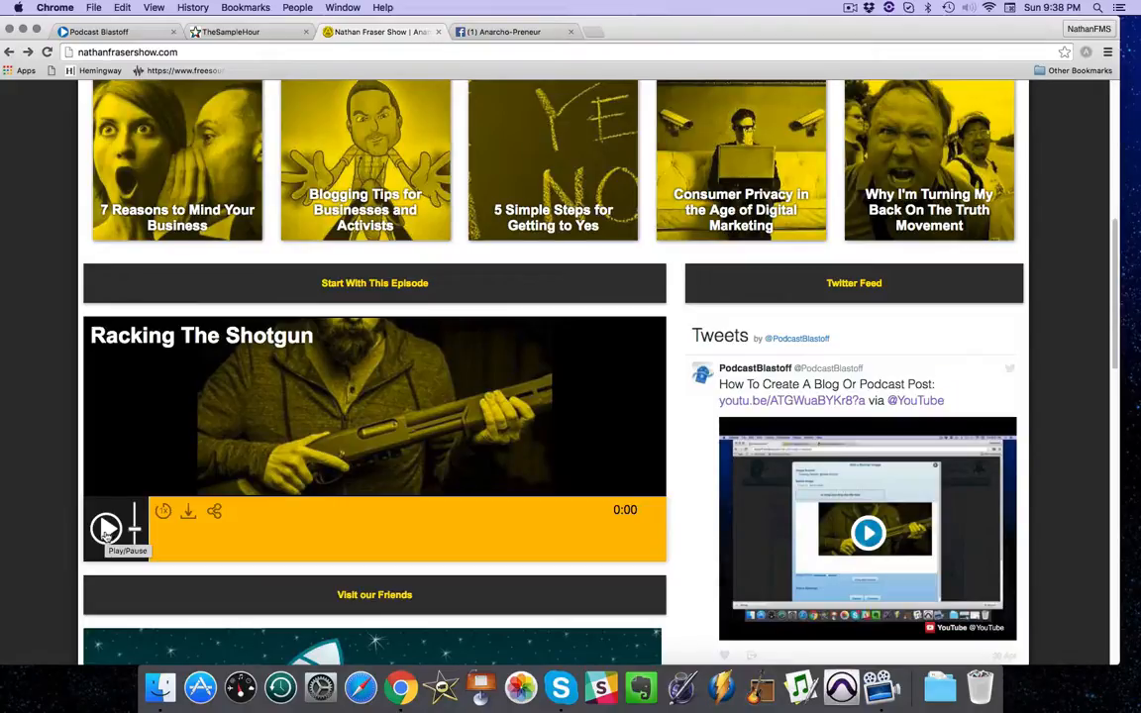
scroll(1117, 265, down, 2)
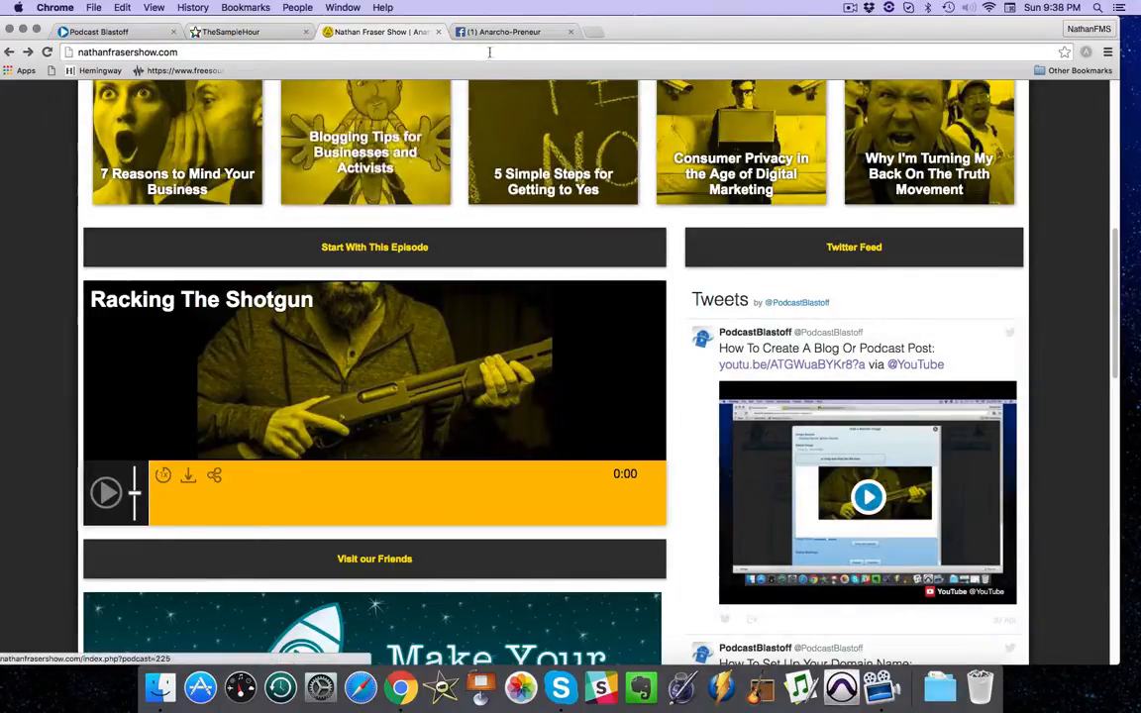
View the Twitter feed widget below the video on The Sample Hour home page.
click(266, 33)
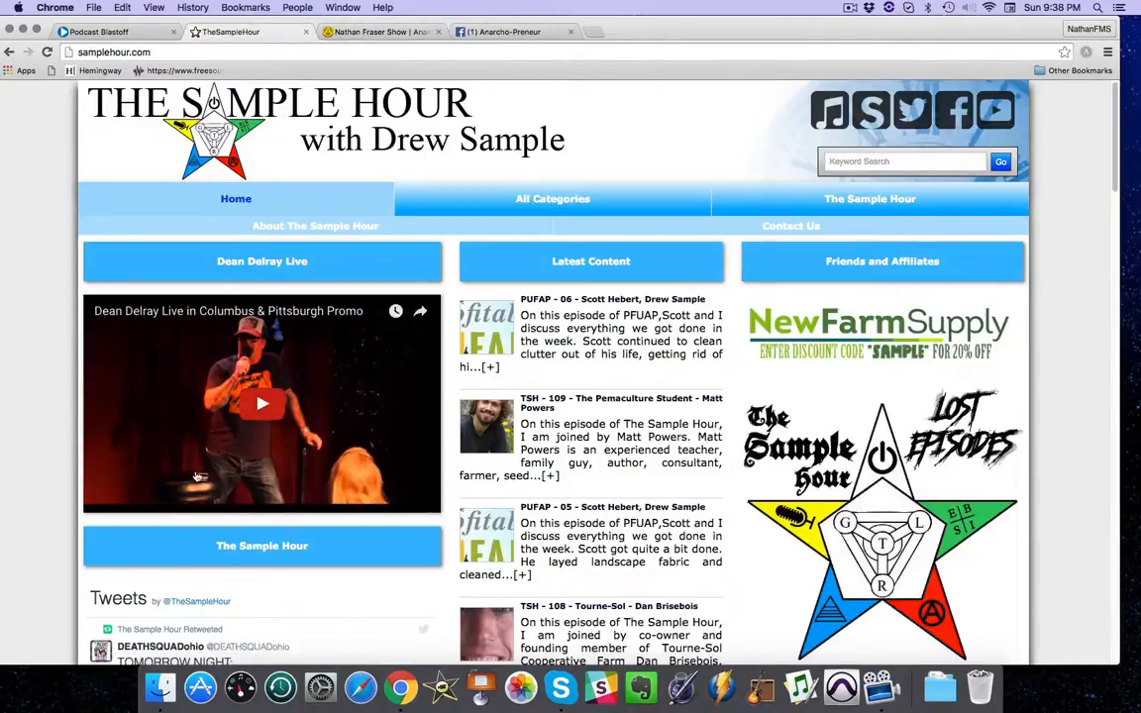
scroll(1115, 139, down, 2)
scroll(1116, 140, down, 4)
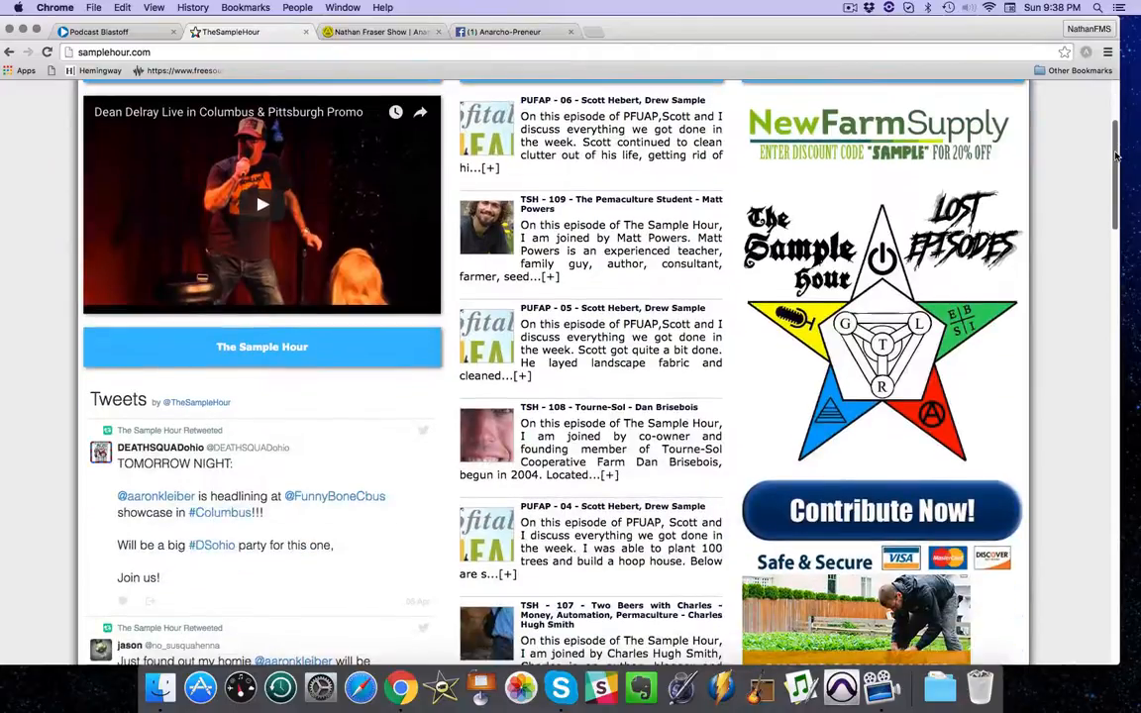
drag(1116, 155, 1115, 206)
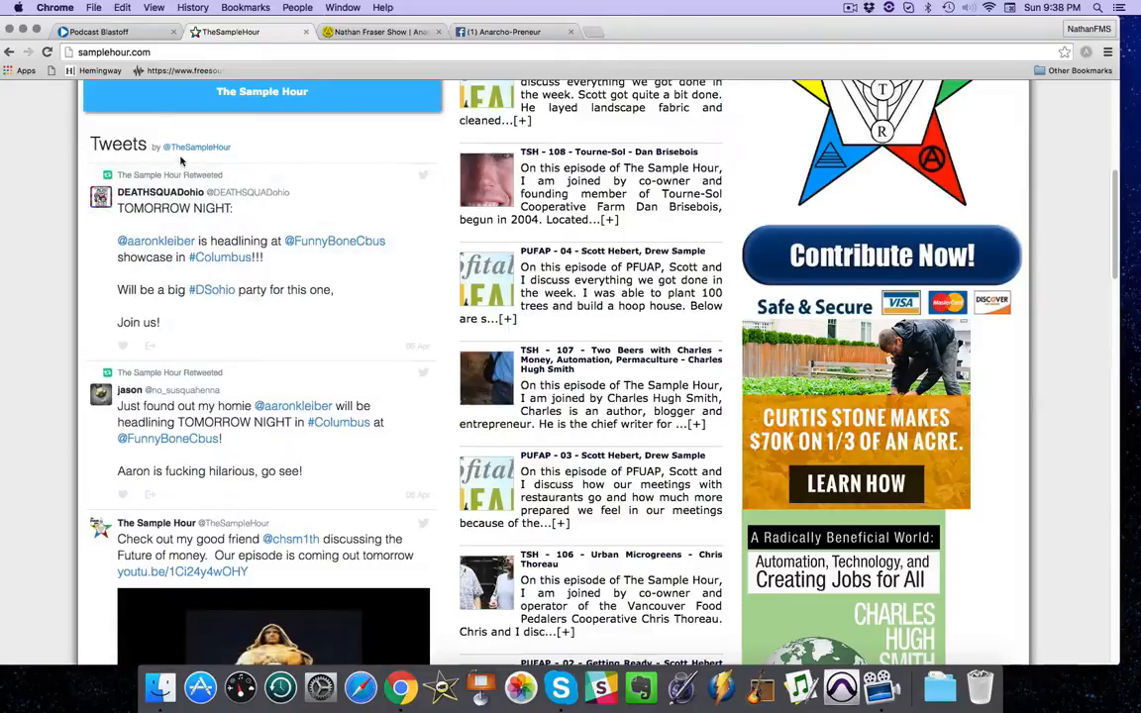
Return to the BlastPod management site and open the portrait widget setup with its settings.
click(114, 35)
mouse_move(827, 177)
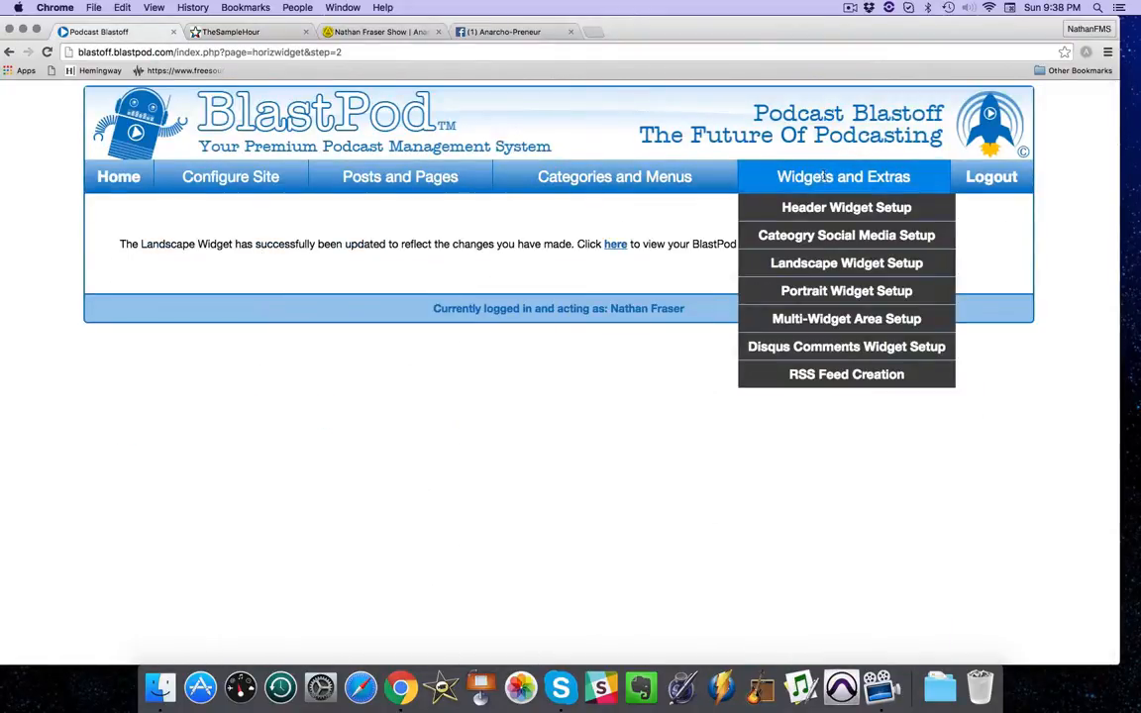
click(818, 291)
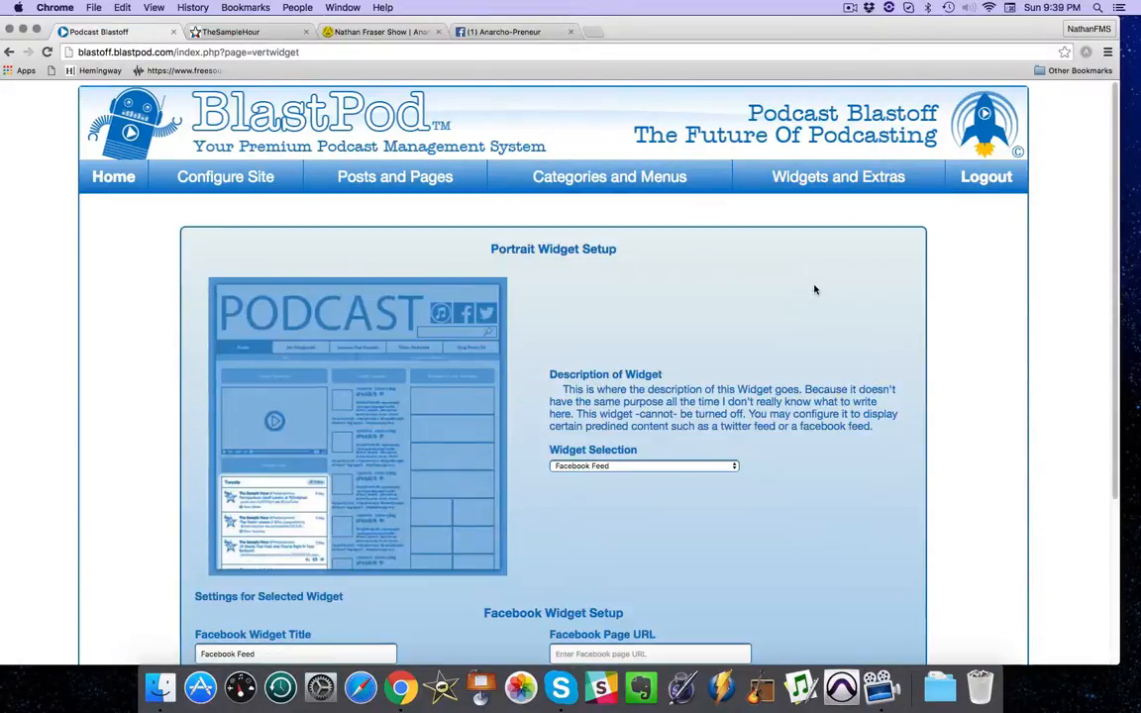
scroll(1118, 229, down, 4)
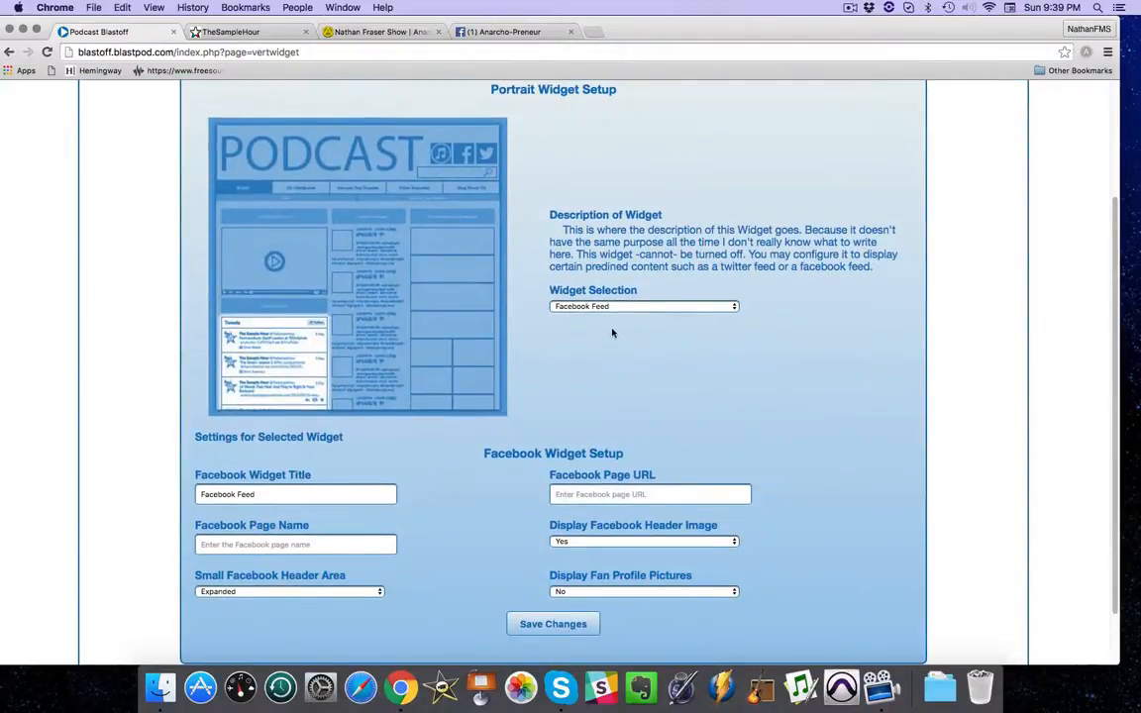
Preview the Twitter Feed option and its setup instructions, and return the widget selection to Facebook Feed.
click(590, 308)
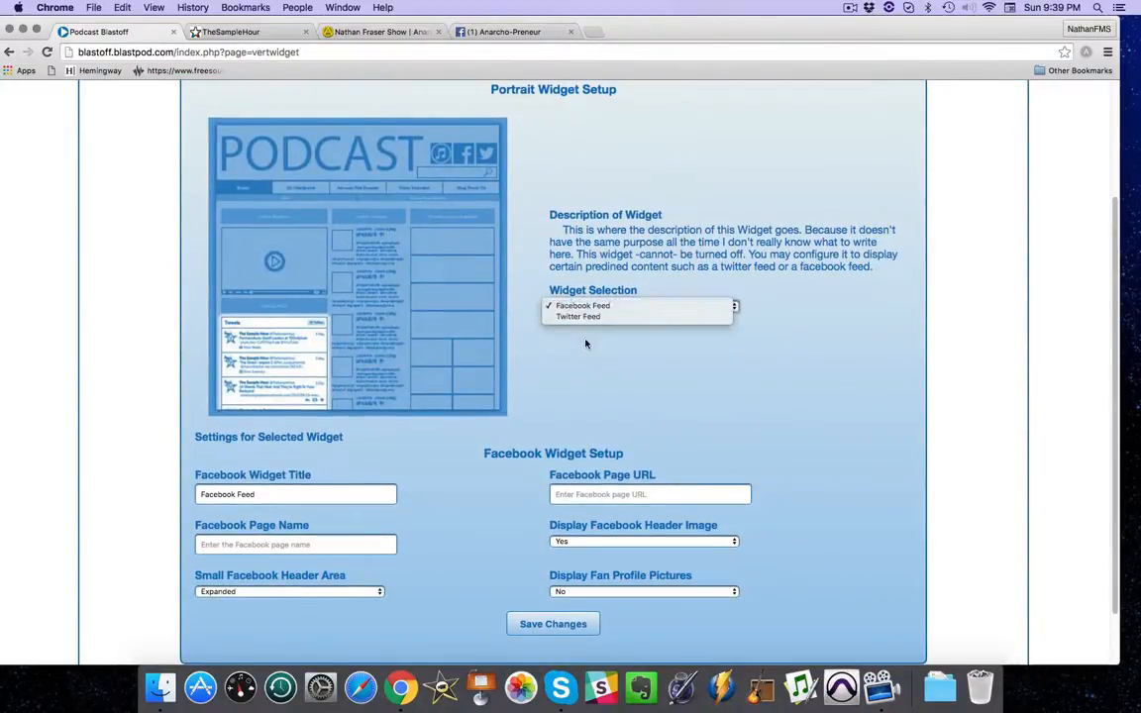
click(585, 317)
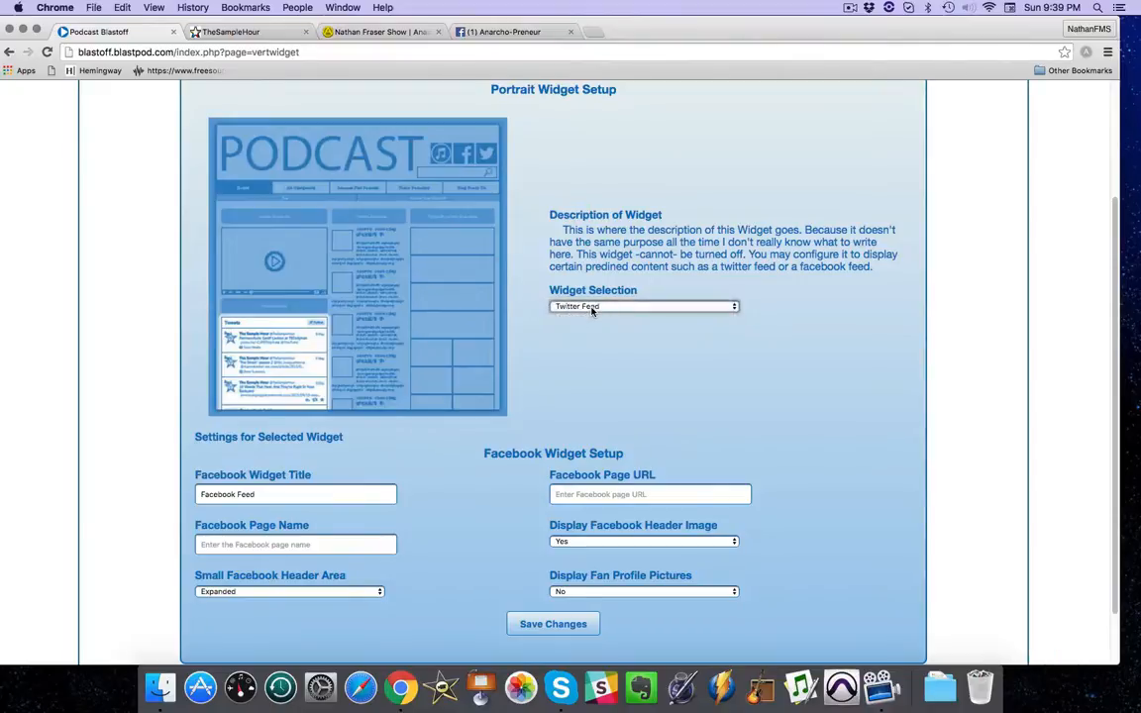
click(590, 308)
click(579, 265)
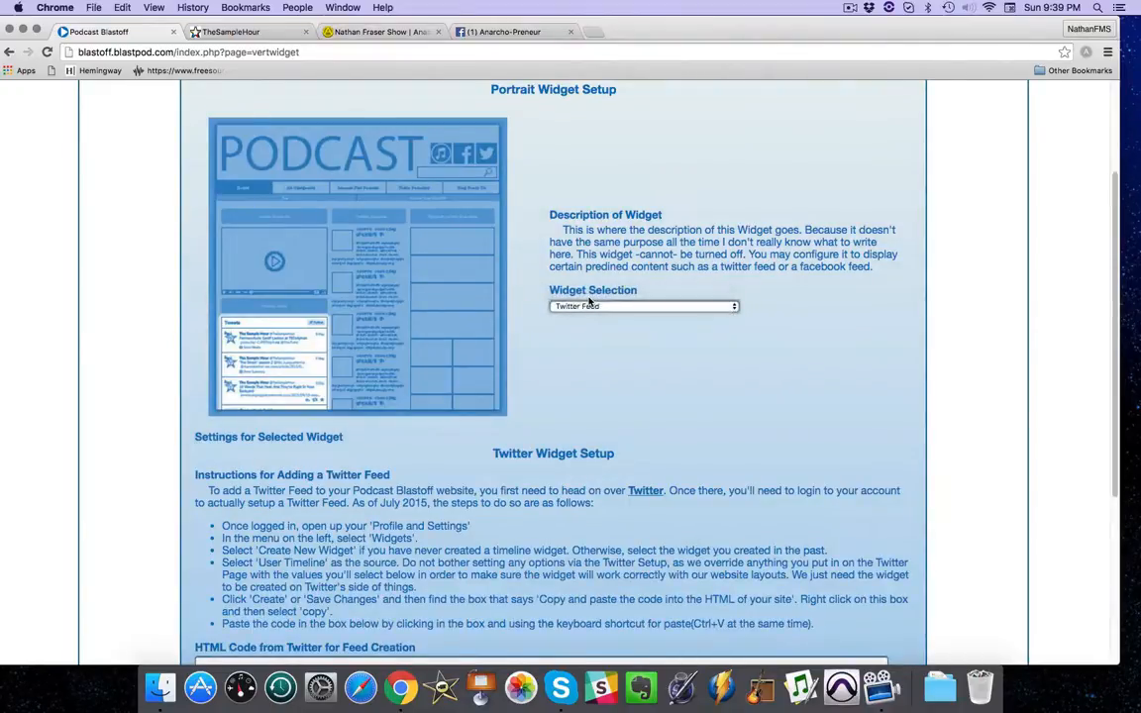
scroll(500, 446, down, 3)
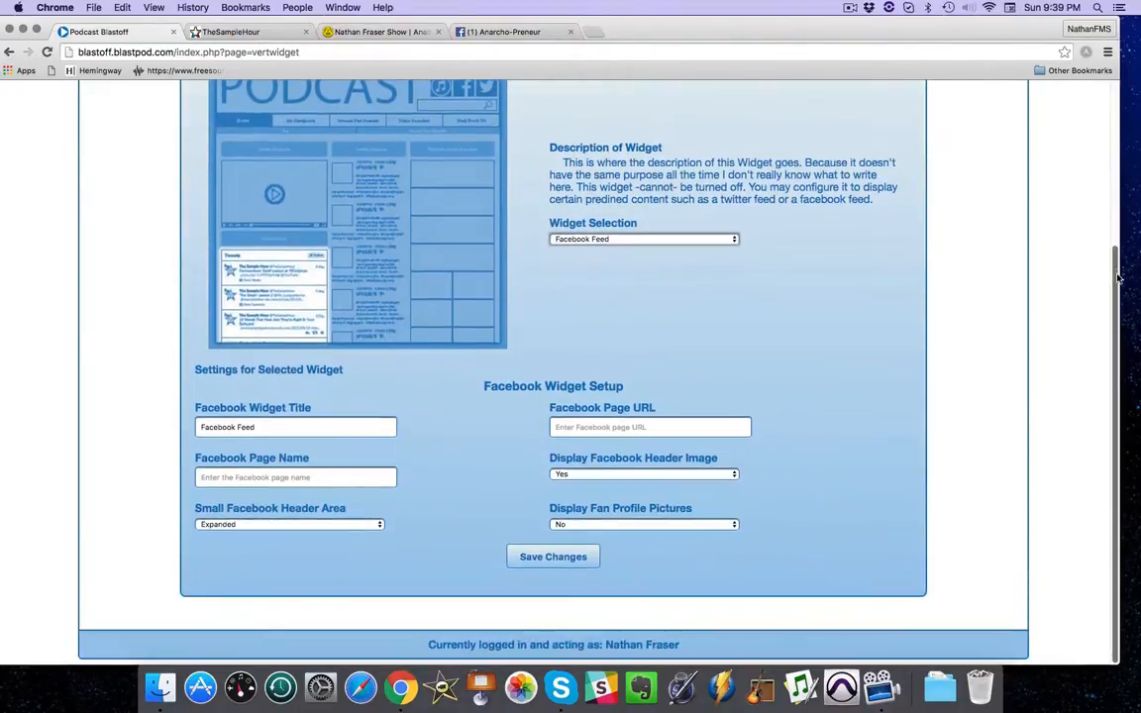
Keep the Facebook widget title as is and set the Facebook page name to "Anarcho-Preneur; The Nathan Fraser Show".
drag(273, 427, 206, 427)
click(276, 428)
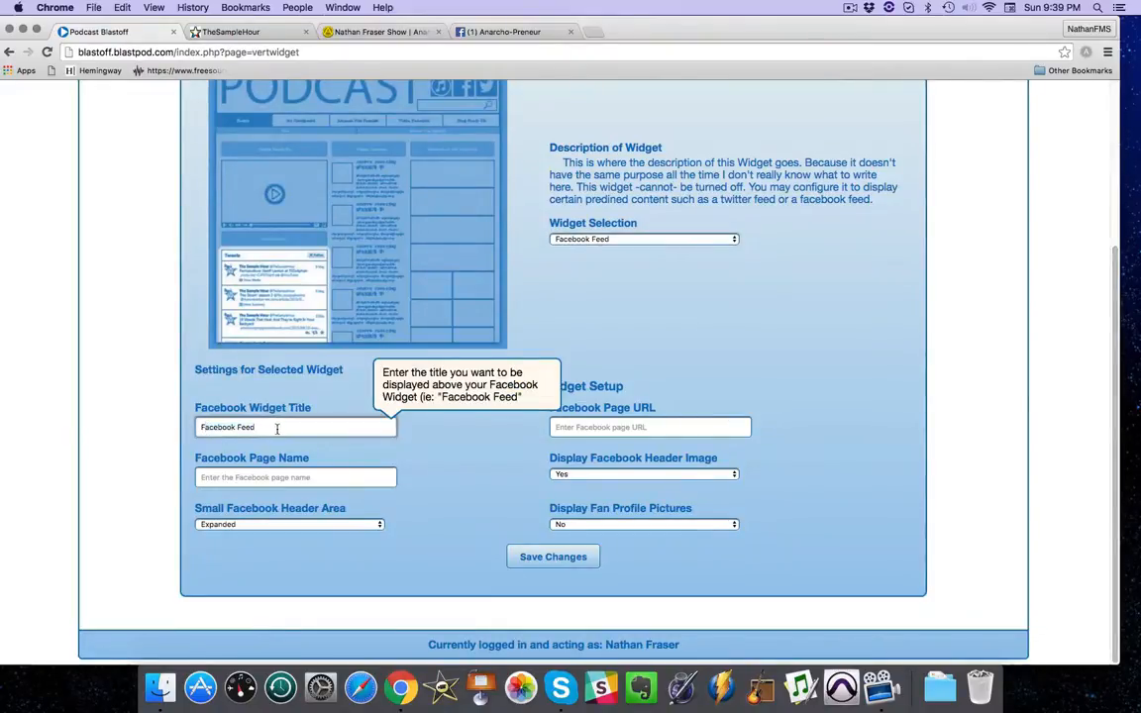
click(281, 476)
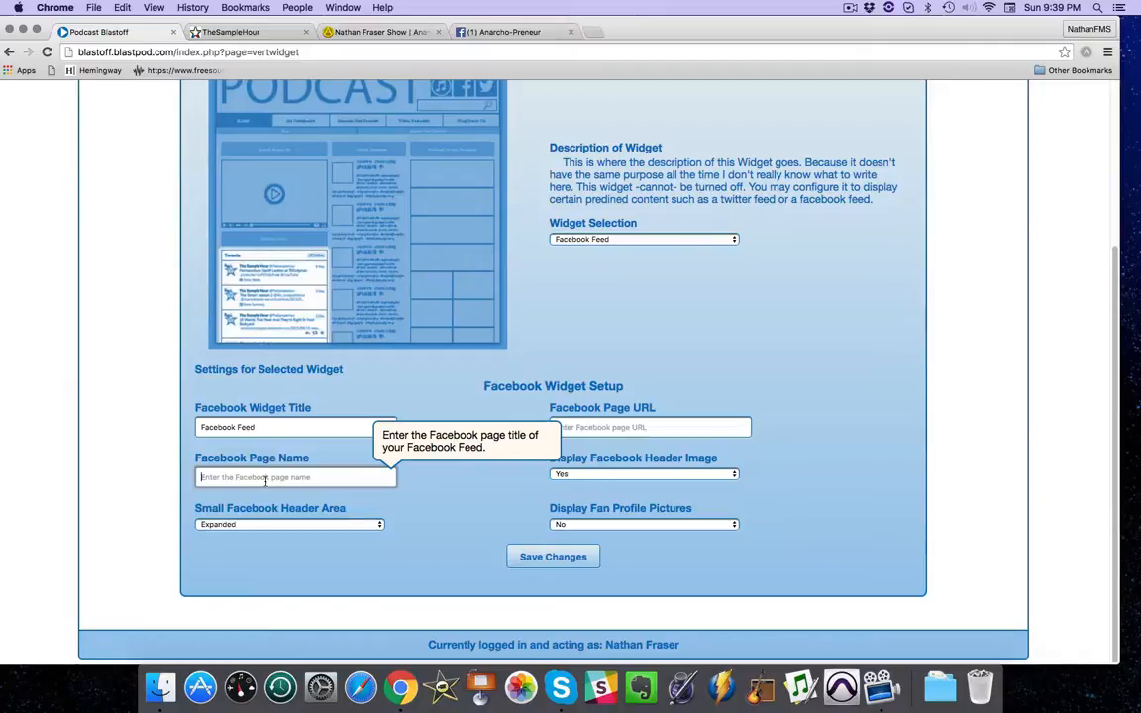
text(Anarcho-Preneur; The Nathan Fraser Show)
key(Tab)
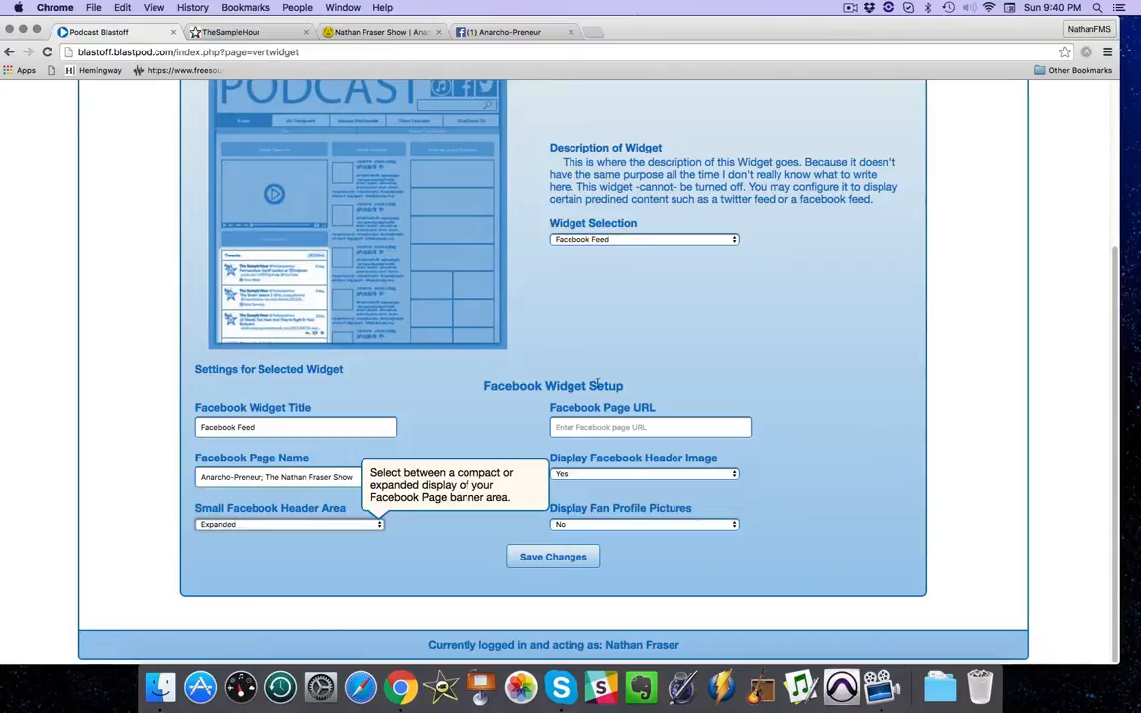
click(580, 428)
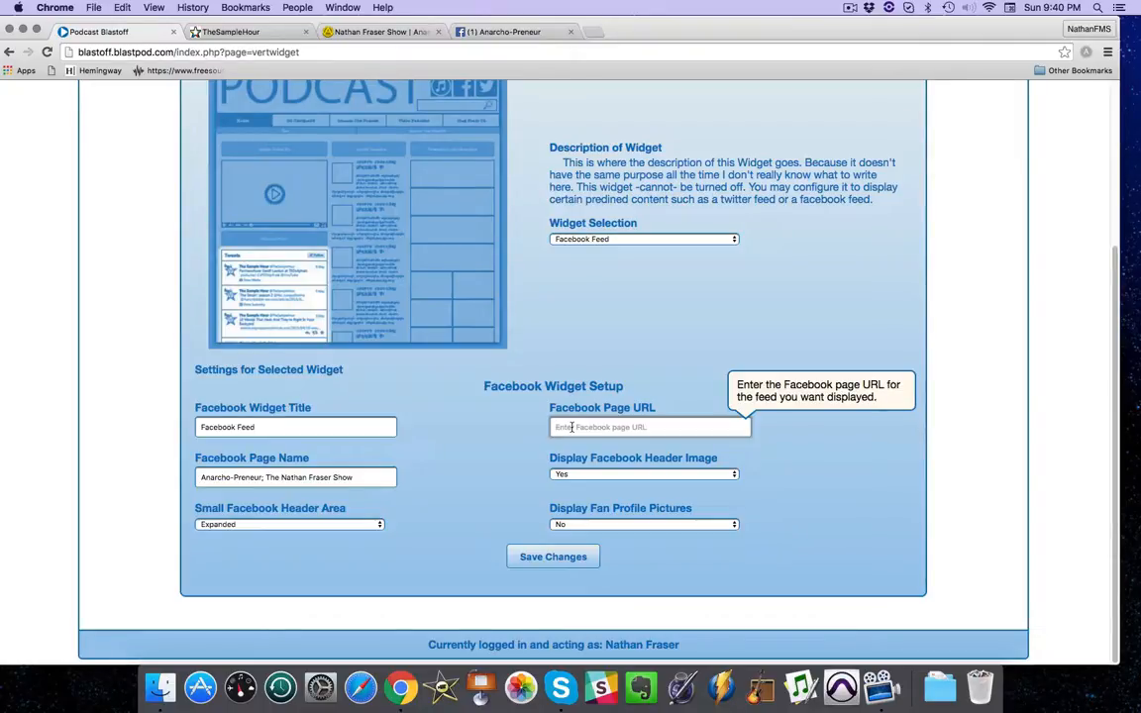
click(504, 33)
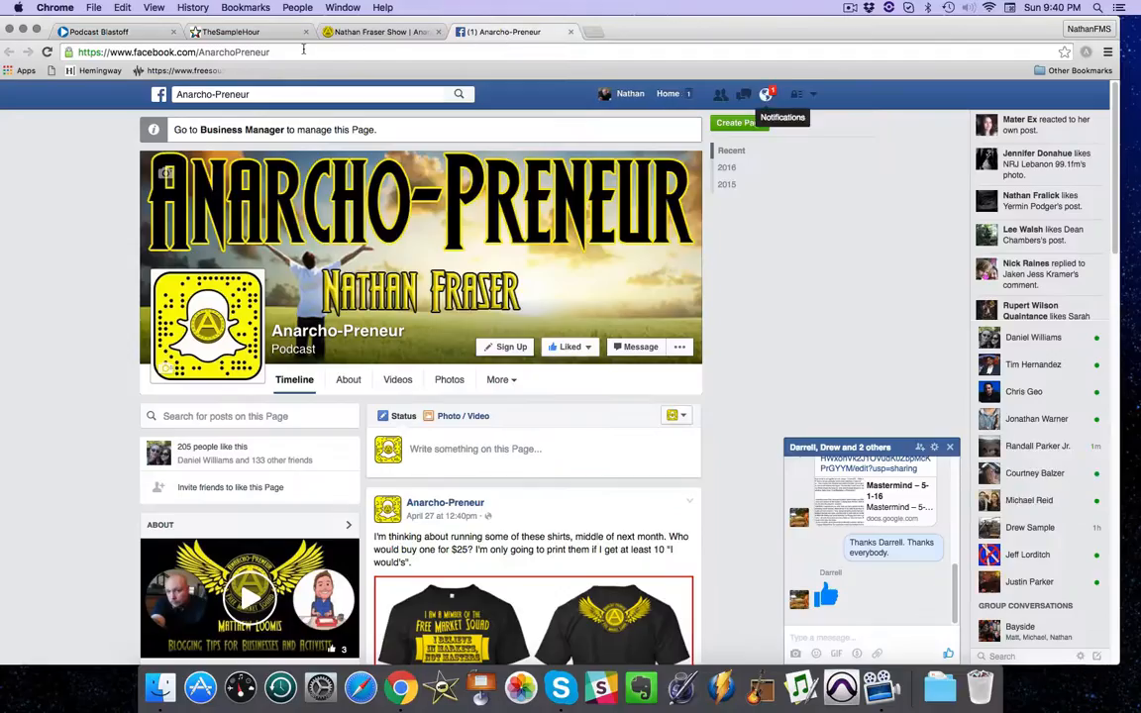
click(173, 52)
key(super+c)
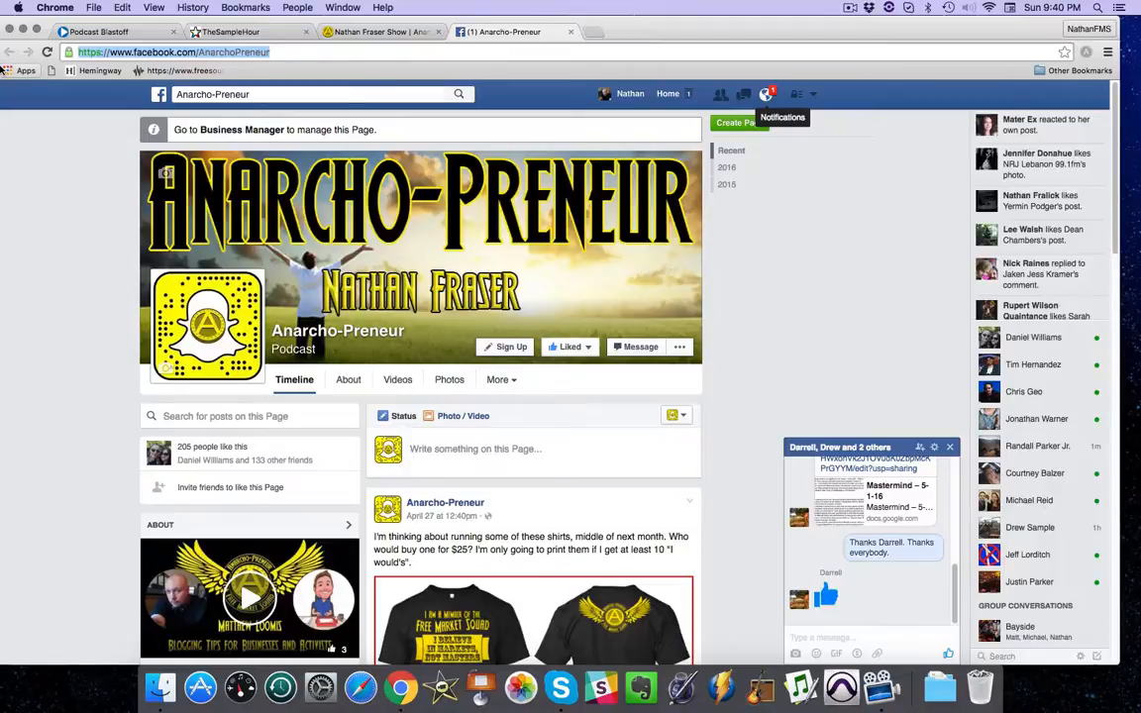
click(152, 33)
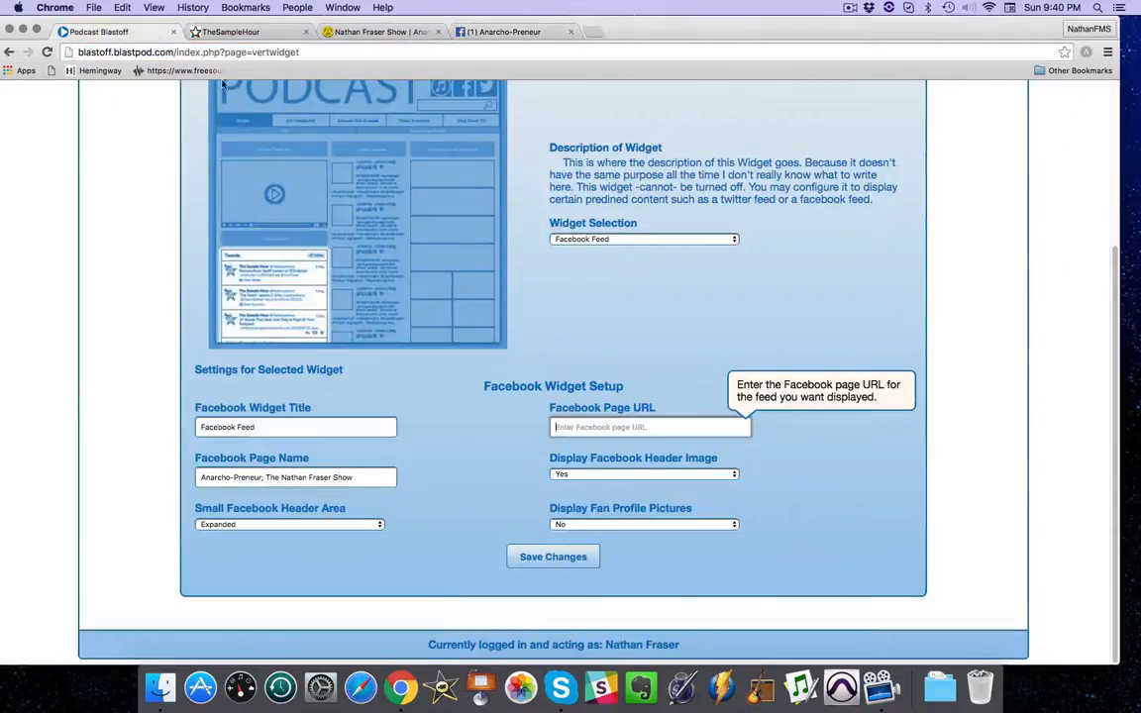
click(576, 426)
key(super+v)
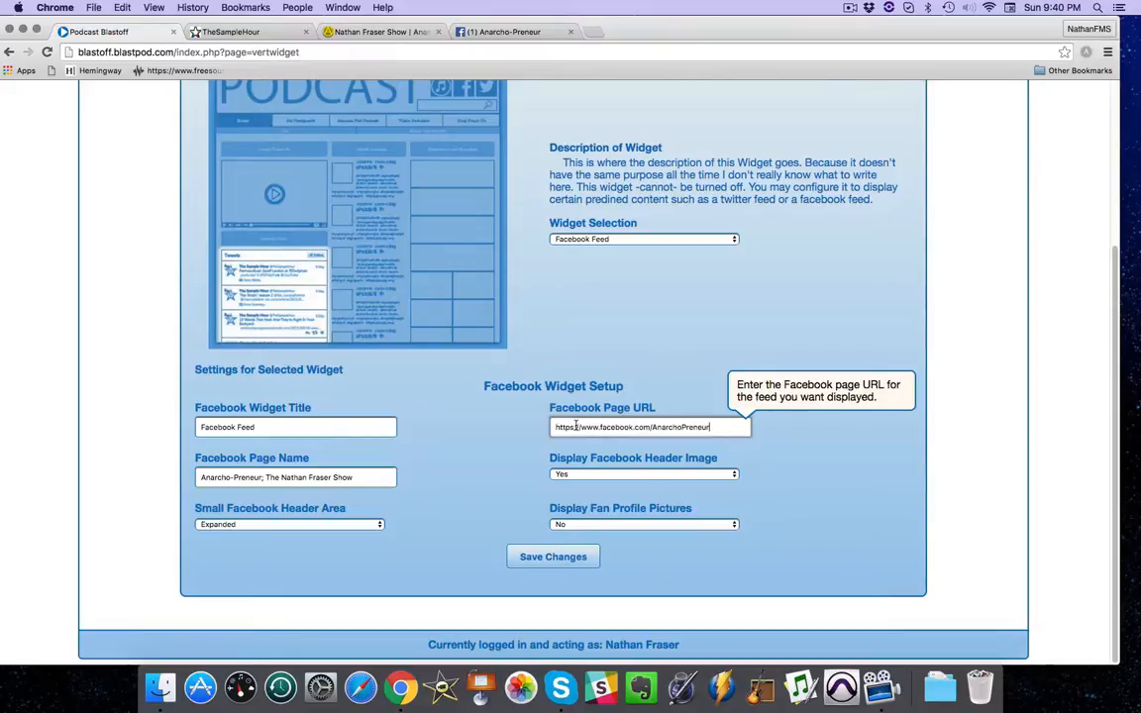
click(558, 556)
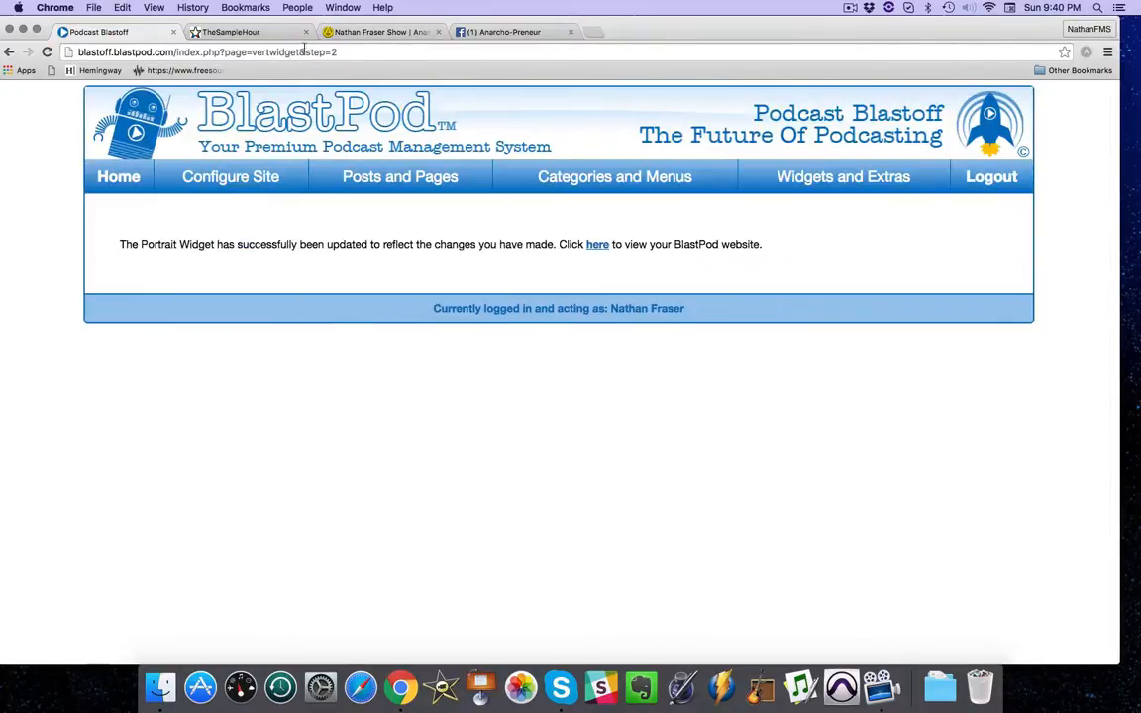
Reload the Anarcho-Preneur home page and examine the Facebook feed beside the audio player.
click(364, 31)
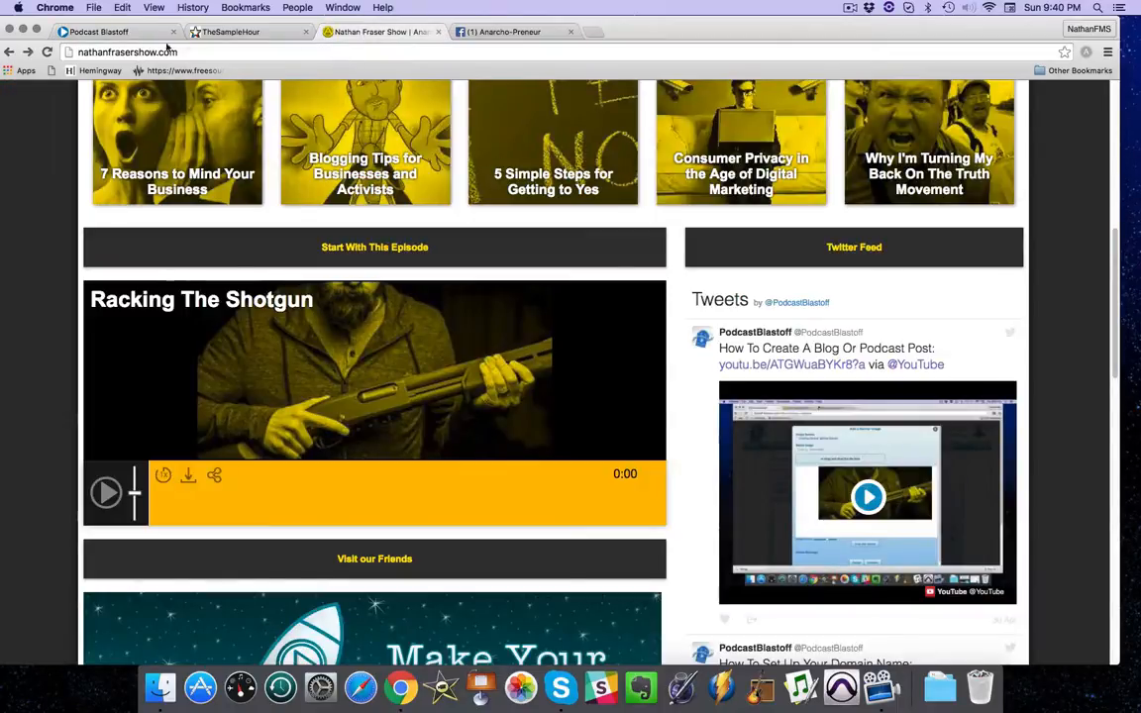
click(48, 53)
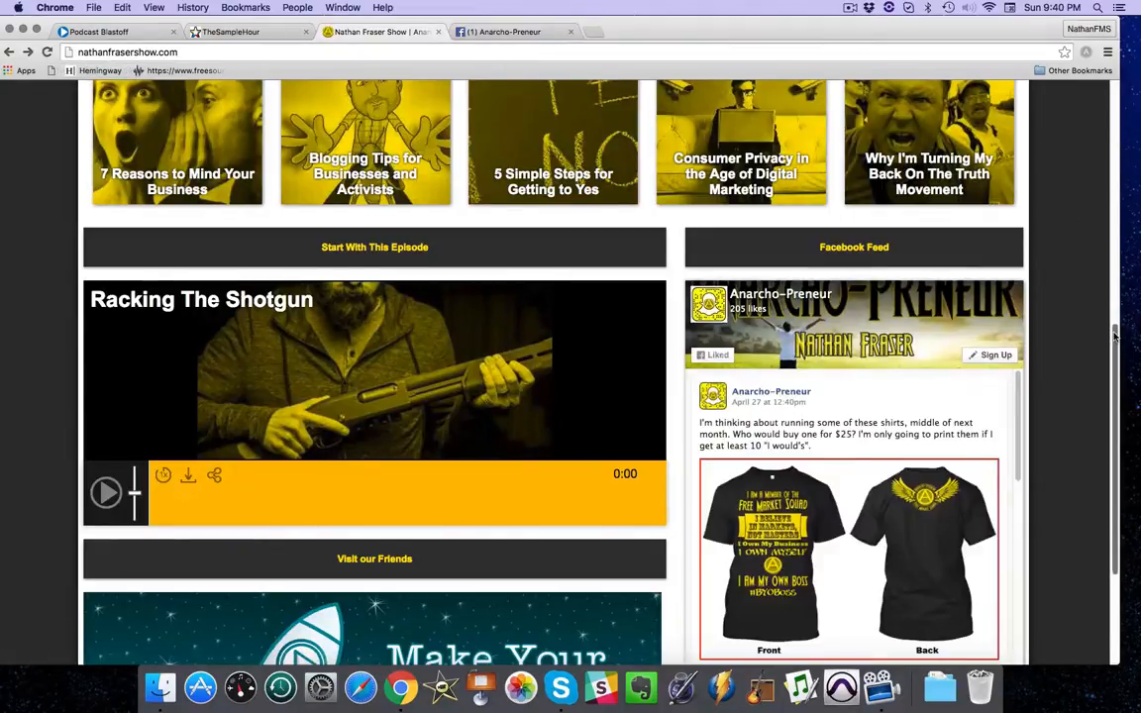
scroll(1111, 381, down, 2)
drag(1111, 381, 1111, 392)
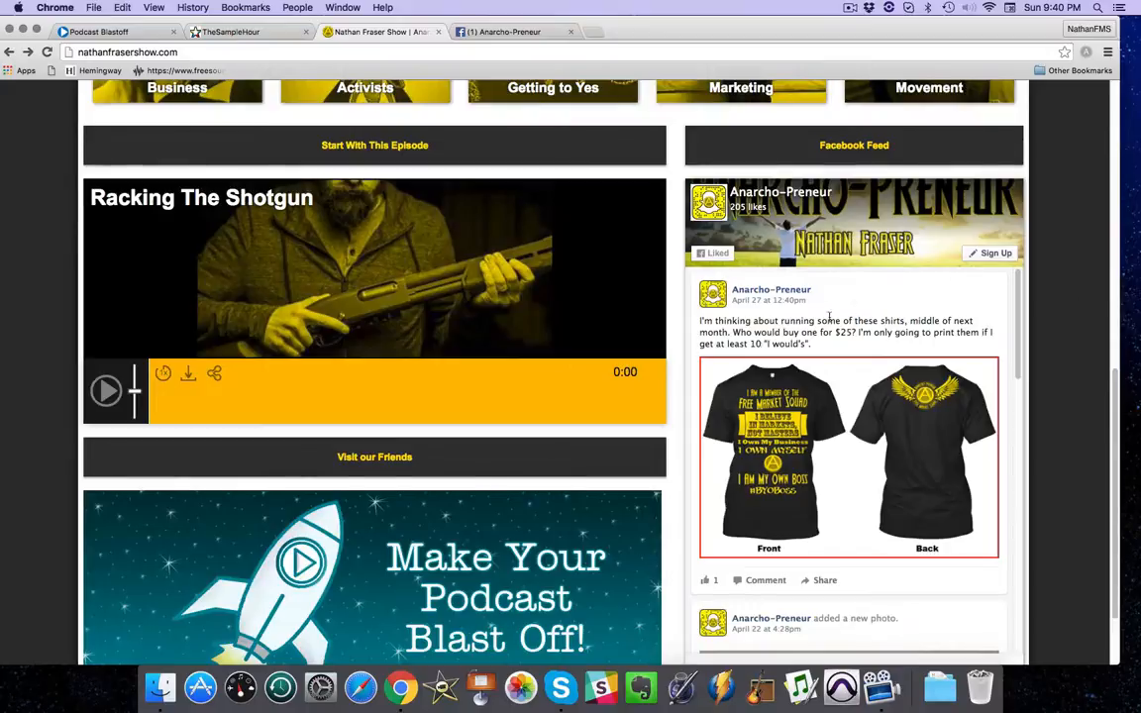
drag(1116, 404, 1116, 404)
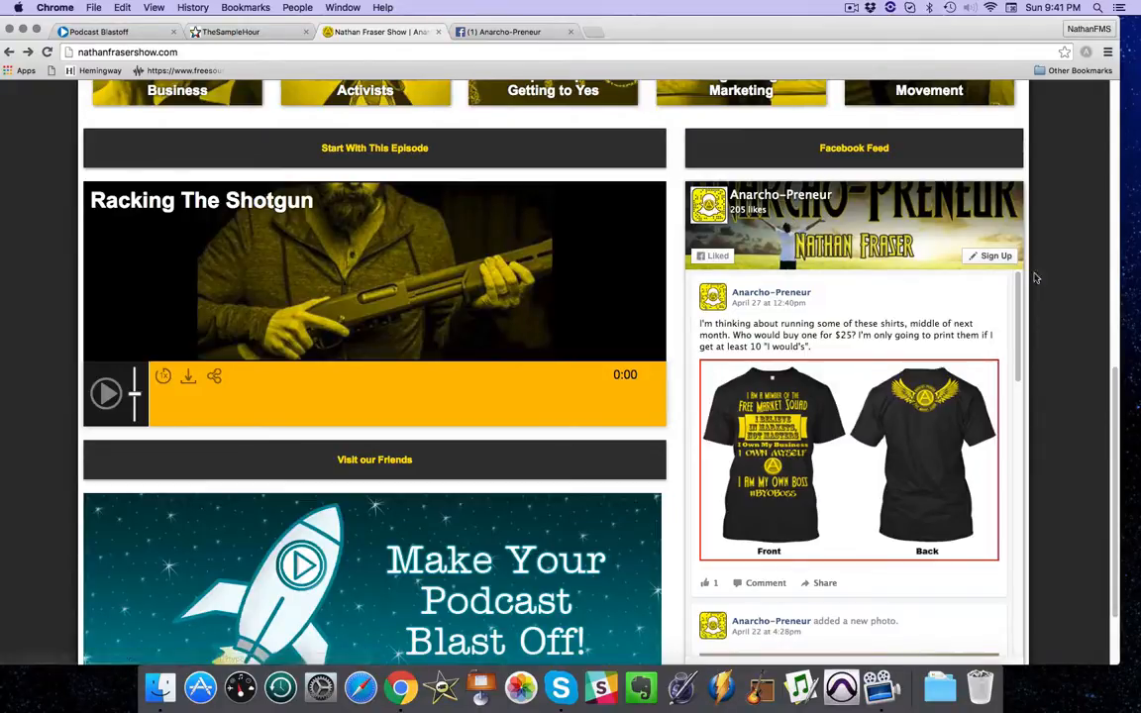
scroll(1117, 384, up, 1)
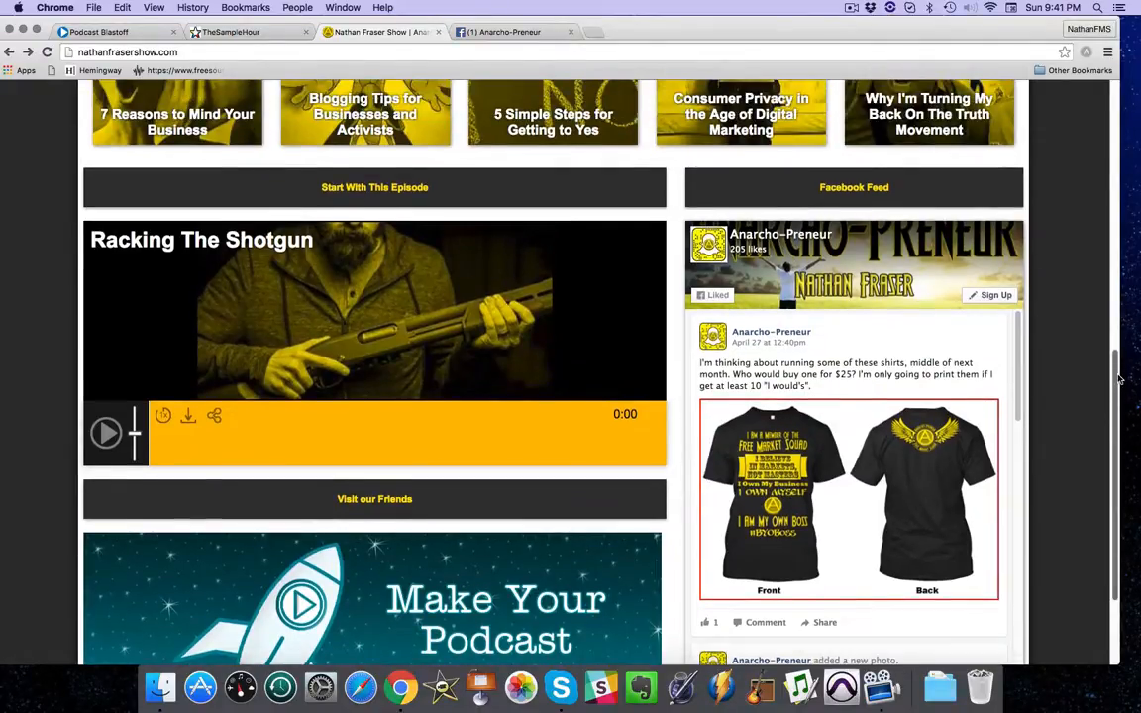
scroll(1119, 380, up, 2)
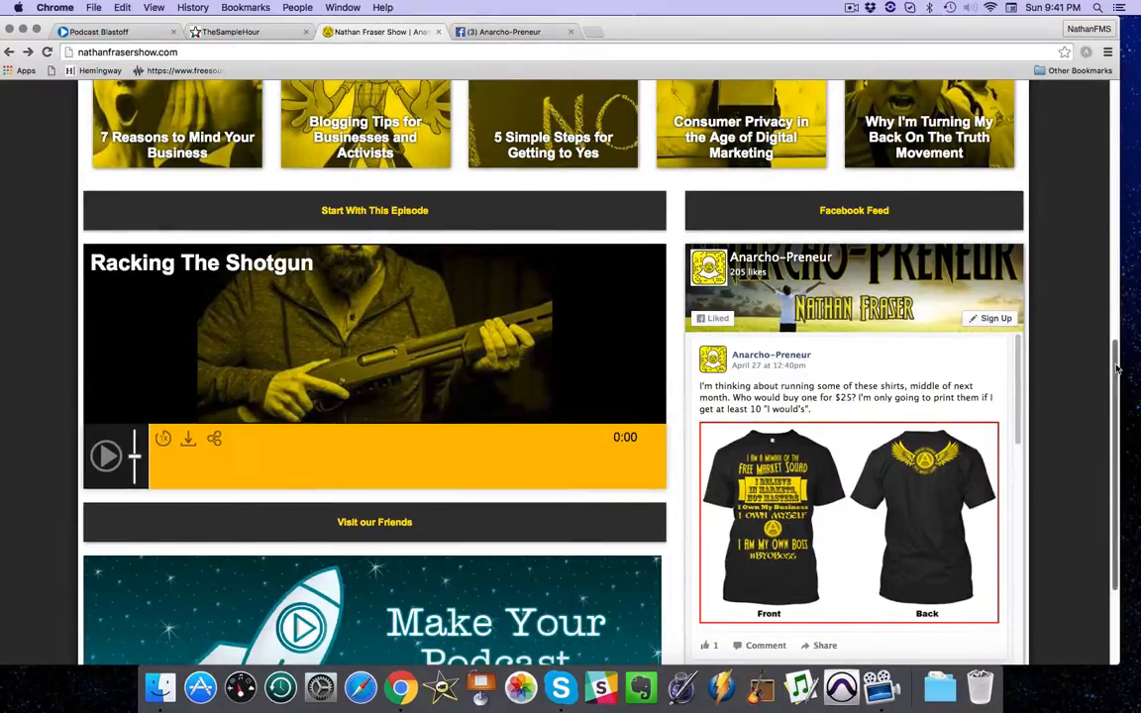
Look over The Sample Hour home page again and return to BlastPod's list of widget setup options.
key(ctrl+shift+Tab)
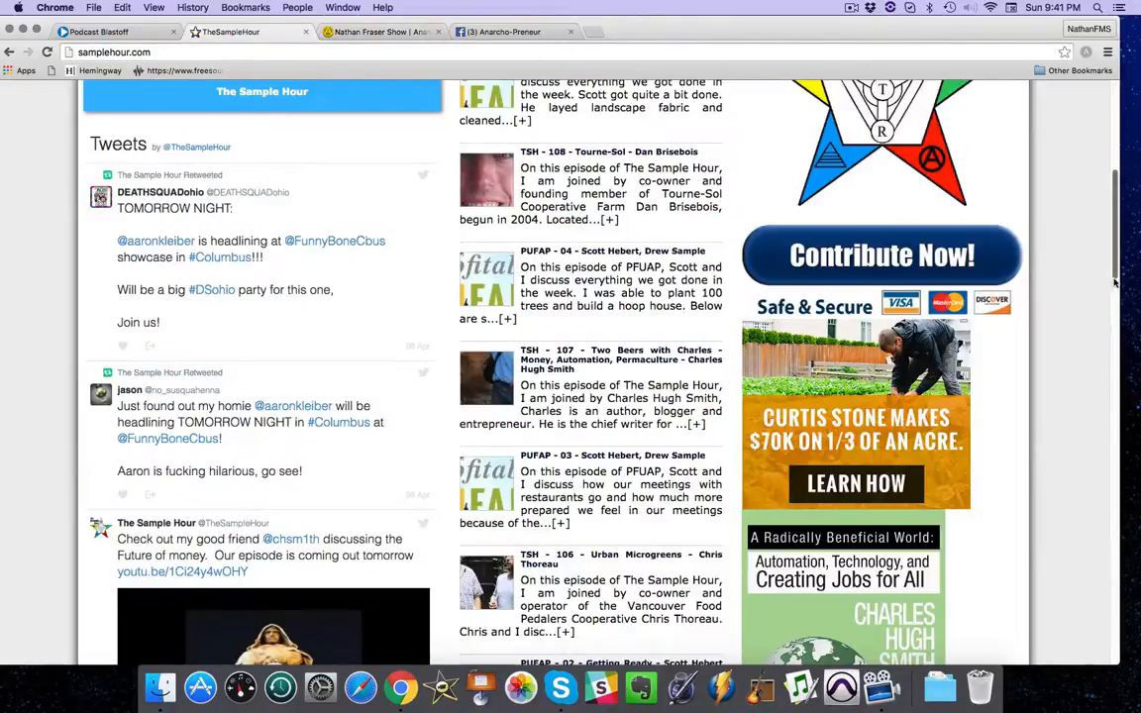
mouse_move(1114, 284)
mouse_down()
mouse_move(1101, 209)
mouse_move(1096, 274)
mouse_up()
key(ctrl+shift+Tab)
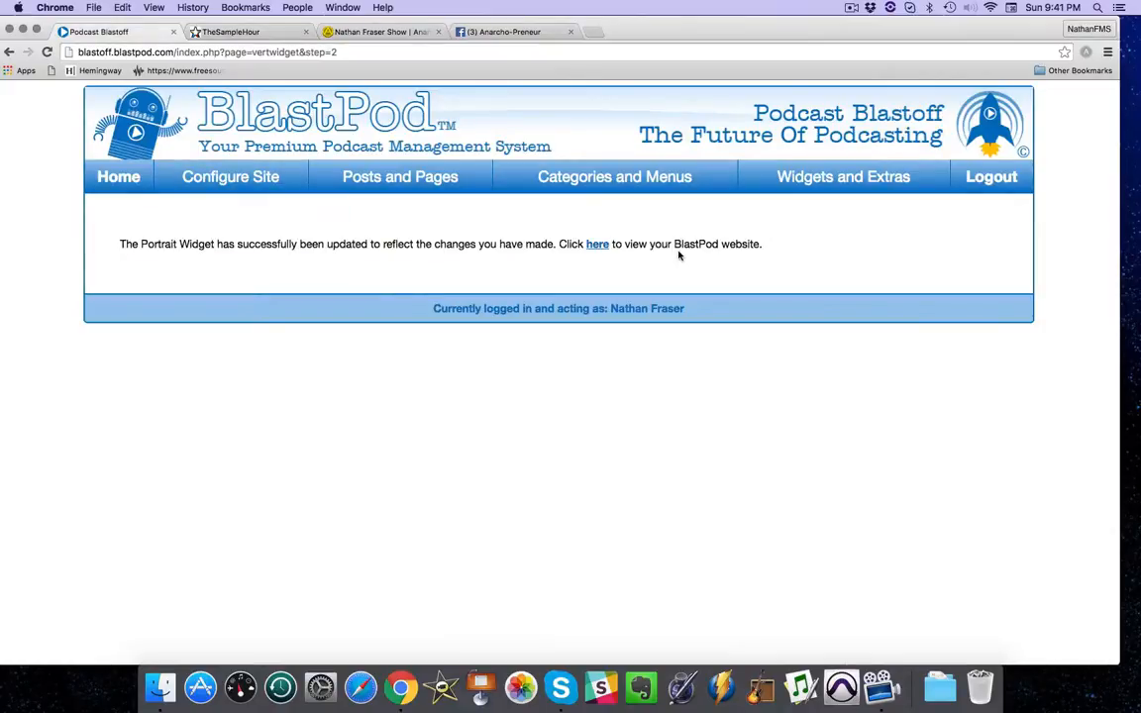
mouse_move(816, 176)
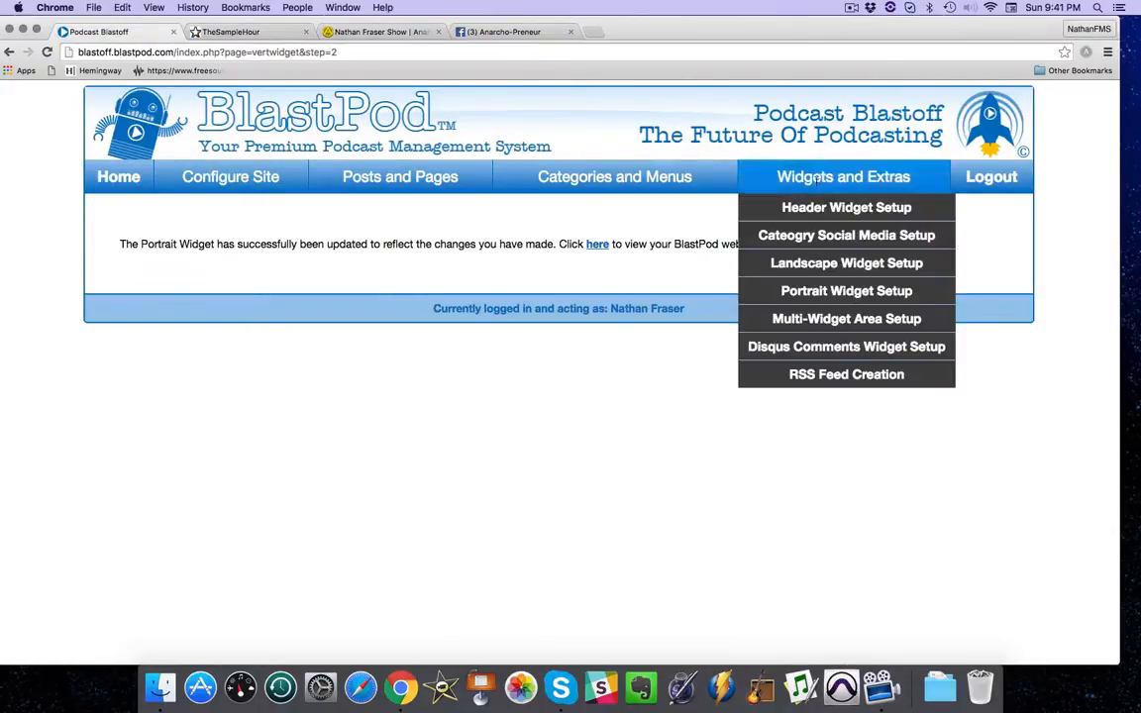